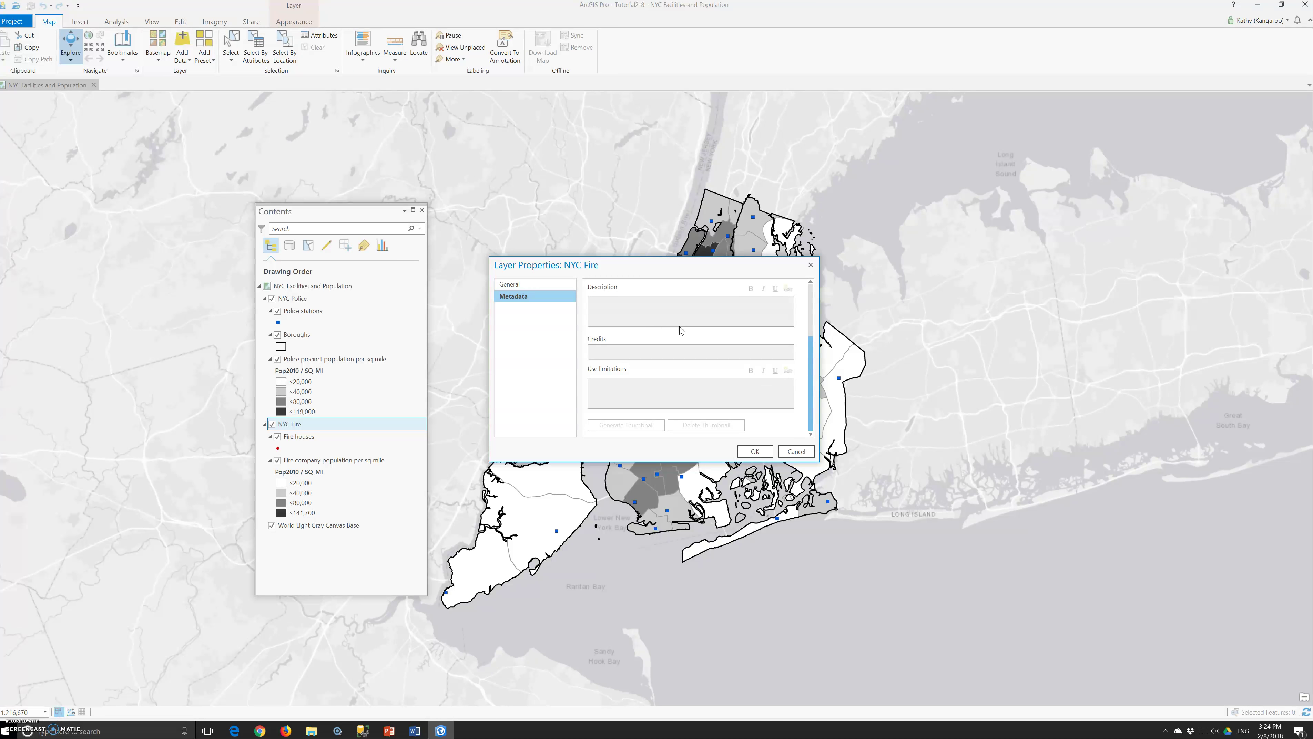
Accept the NYC Fire layer properties and move the NYC Fire group layer above NYC Police in the drawing order.
left_click(753, 450)
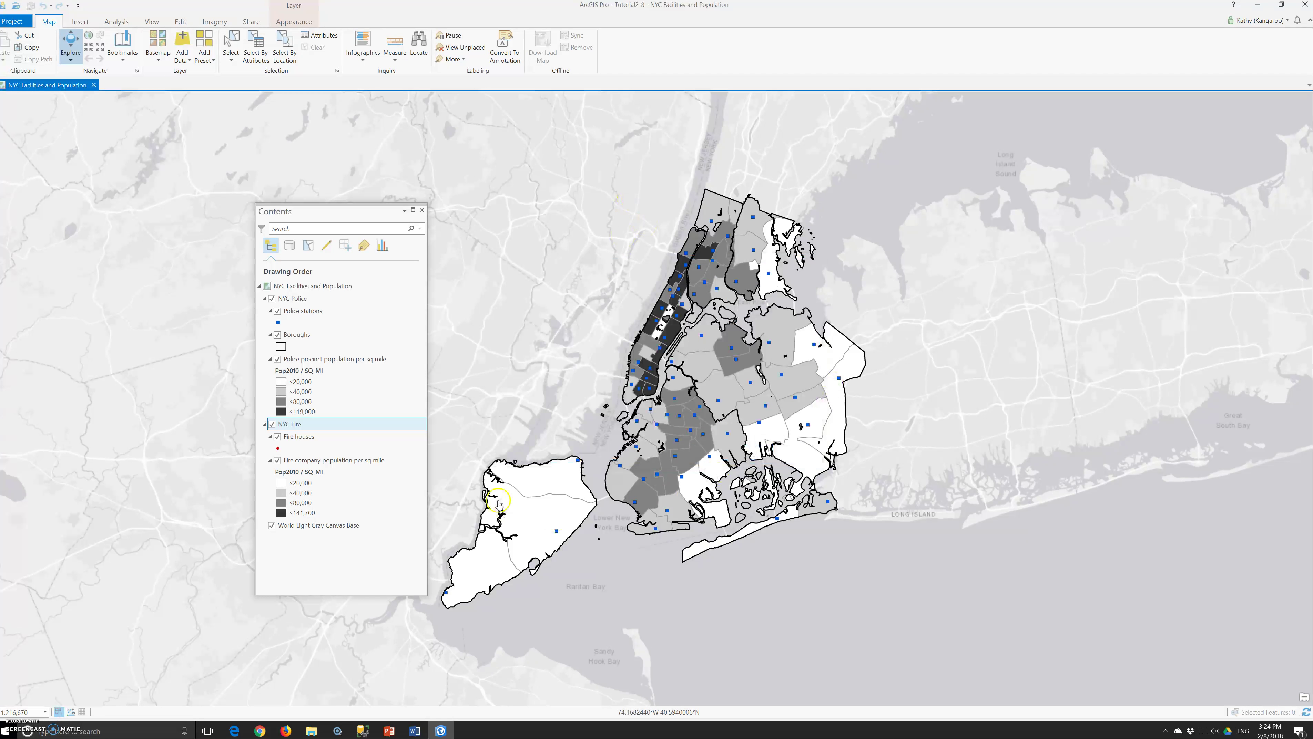
left_click_drag(288, 424, 290, 298)
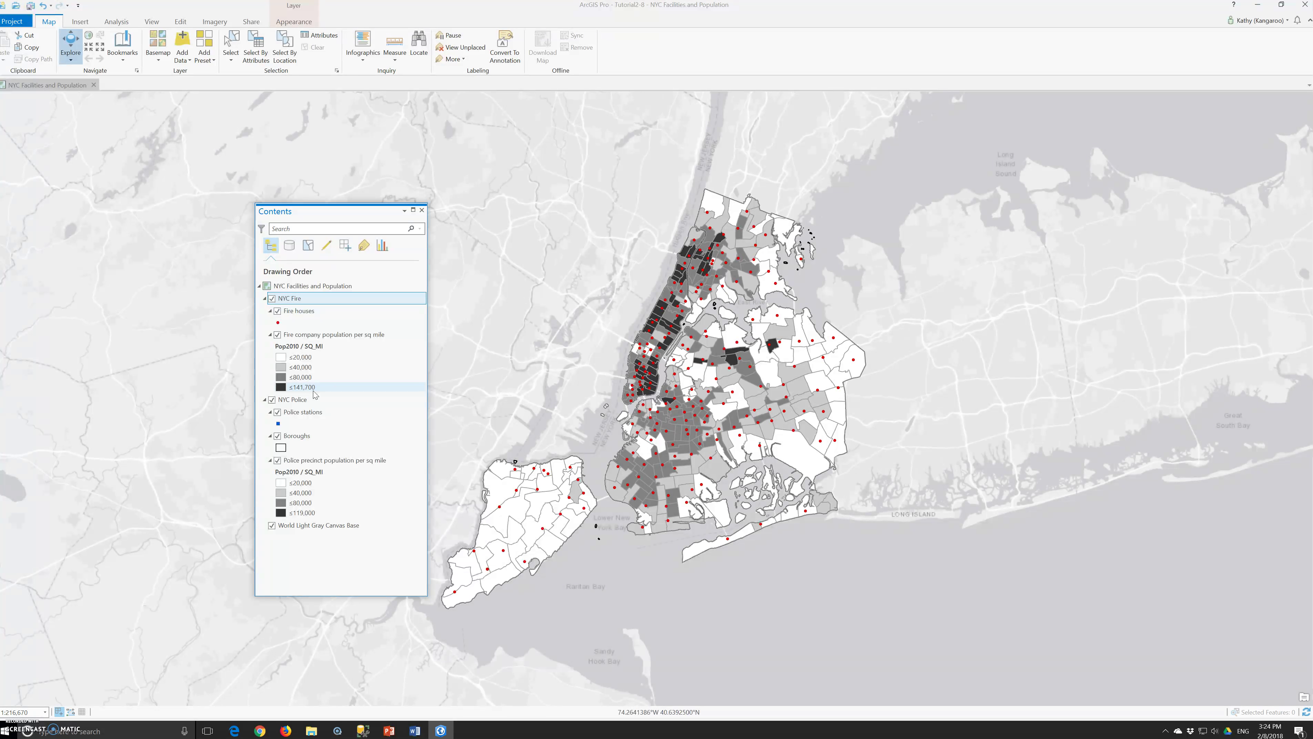
Try 14% transparency on the NYC Police group layer and reset it to 0%.
left_click(293, 400)
left_click(291, 21)
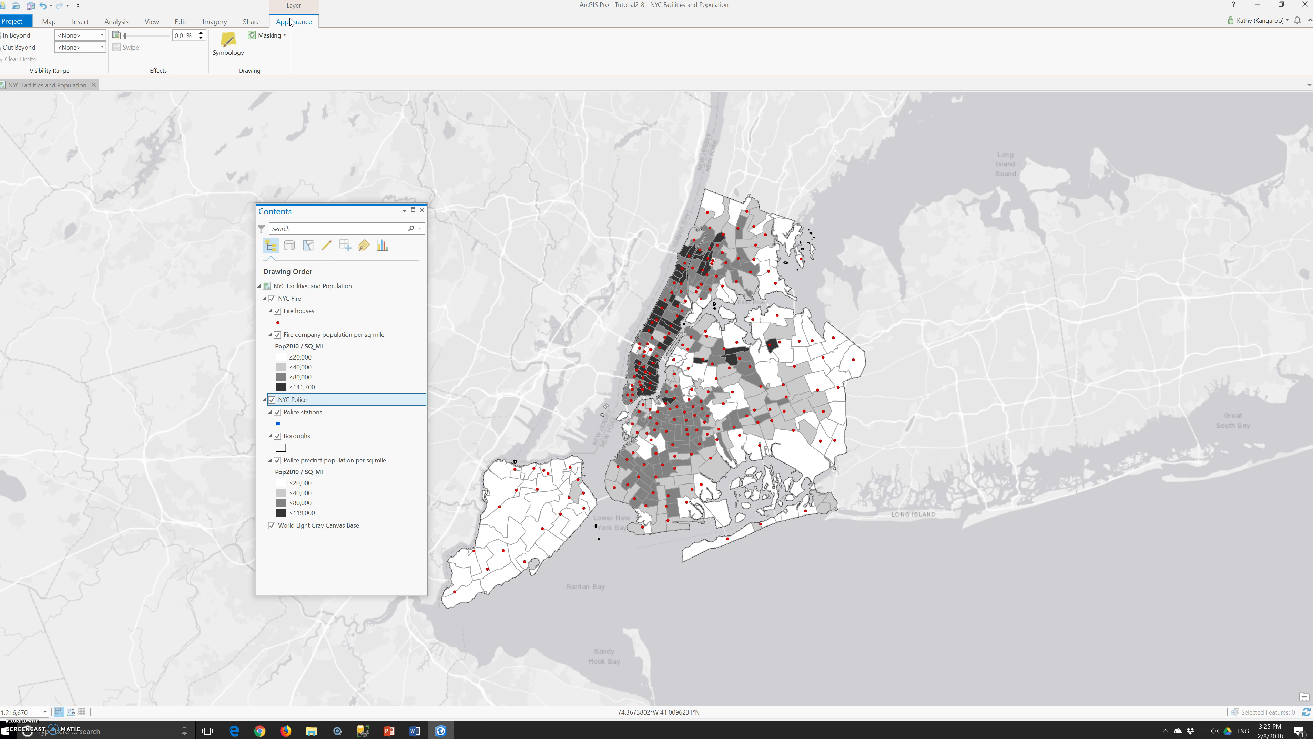
left_click(116, 47)
left_click_drag(125, 36, 132, 38)
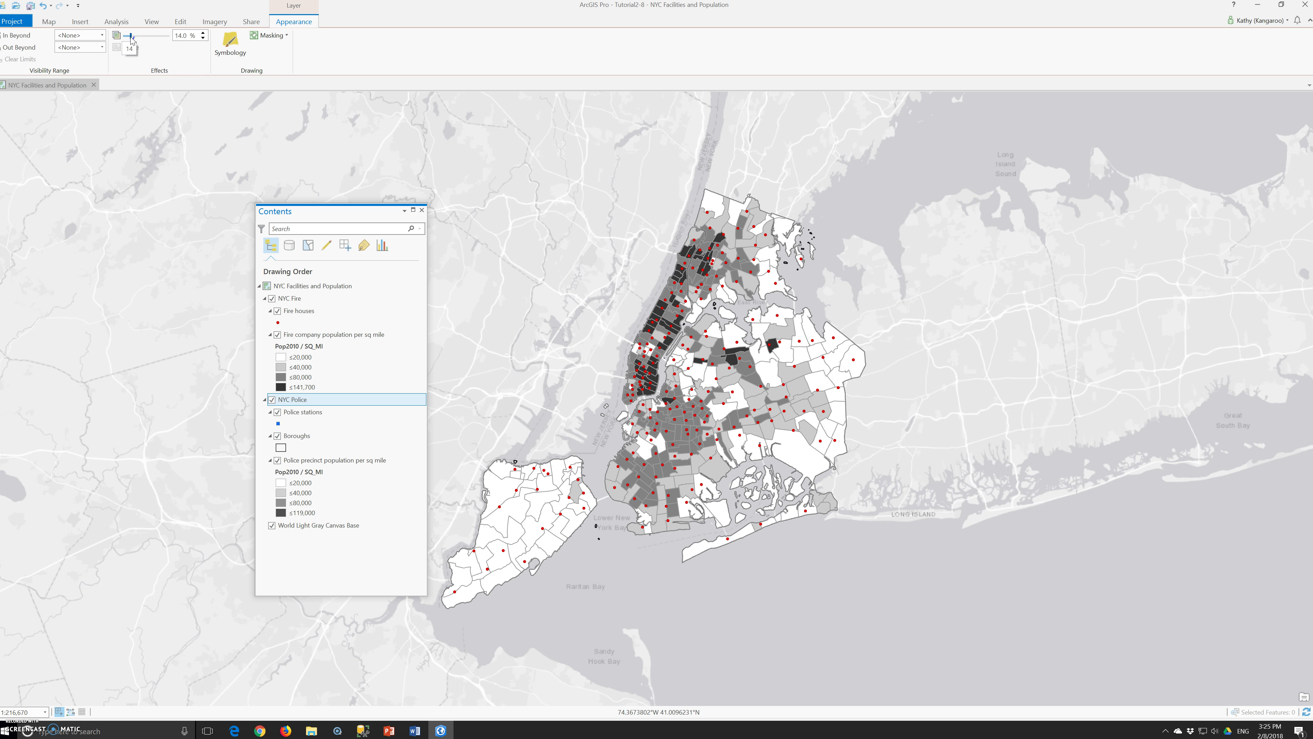
left_click_drag(130, 38, 123, 36)
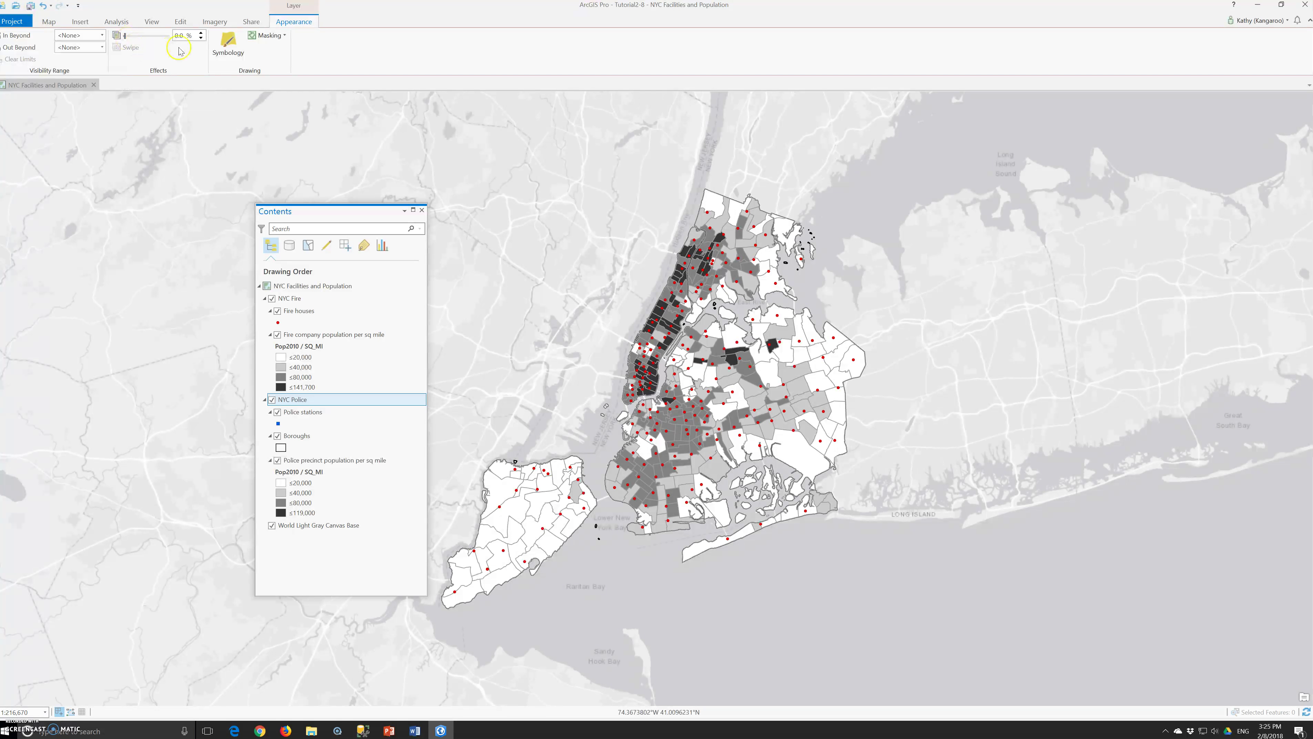
left_click(125, 39)
mouse_move(126, 39)
left_mouse_down()
mouse_move(177, 41)
mouse_move(86, 52)
mouse_move(186, 58)
mouse_move(113, 62)
left_mouse_up()
Start sharing the NYC Police group layer as a layer package and set it to save the package to file.
right_click(293, 400)
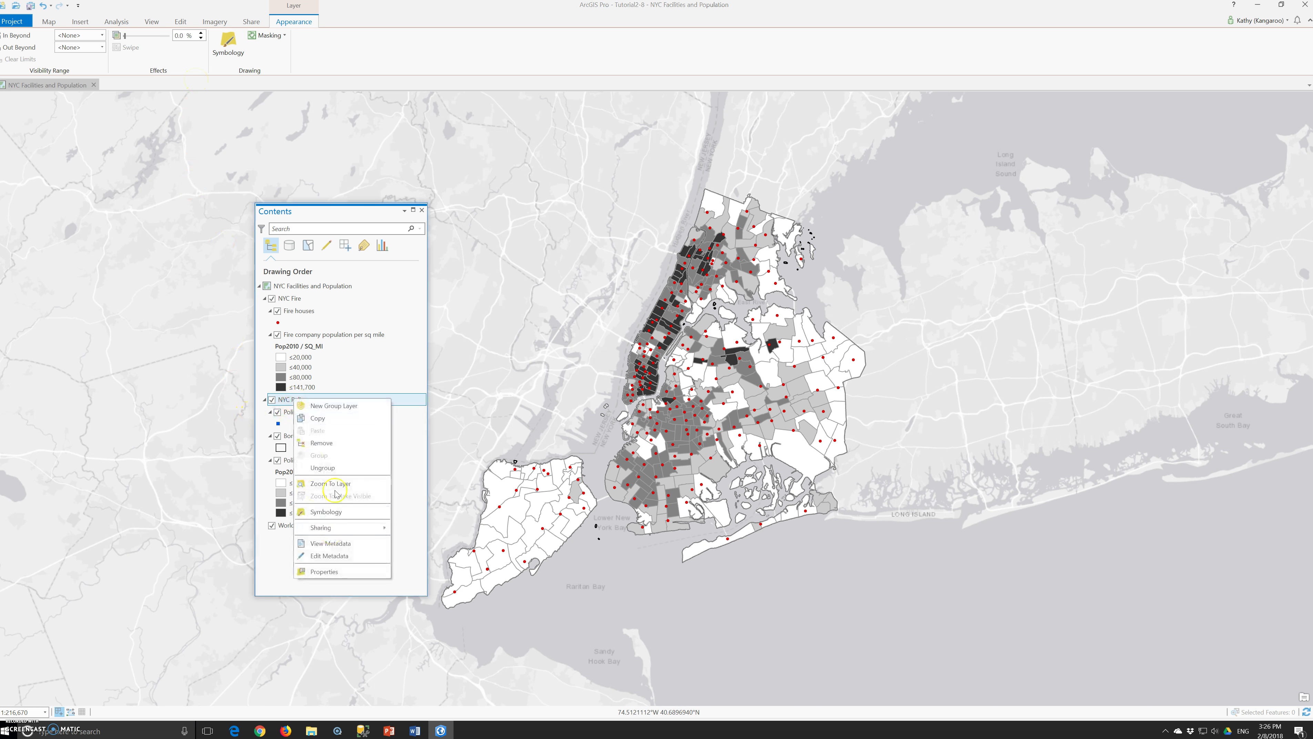
mouse_move(345, 527)
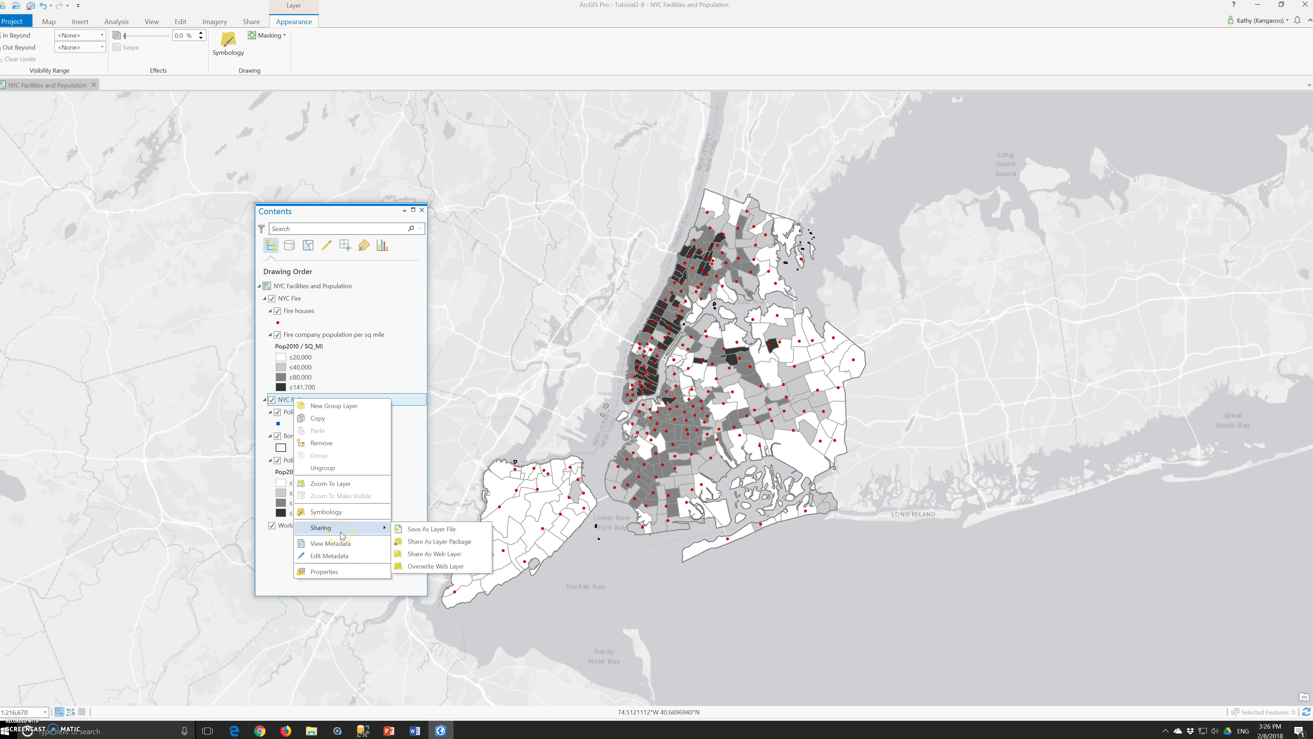
left_click(444, 543)
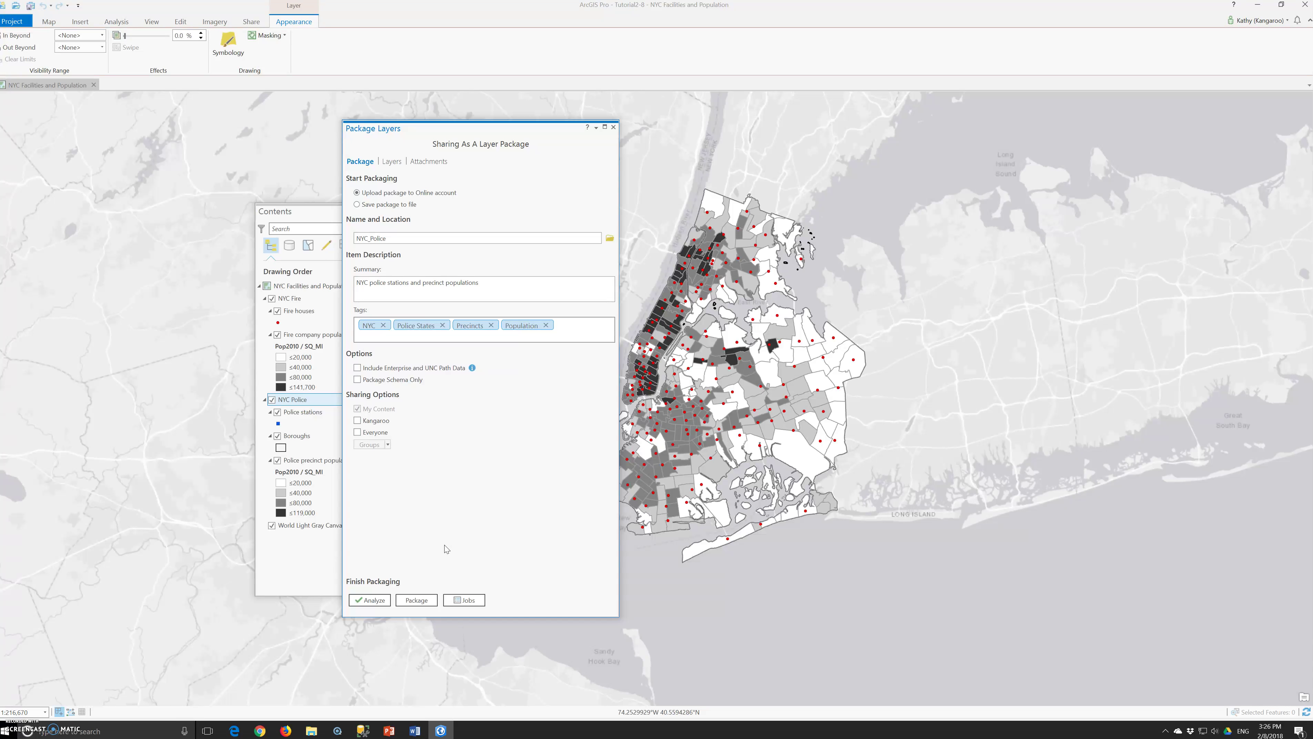
left_click(357, 206)
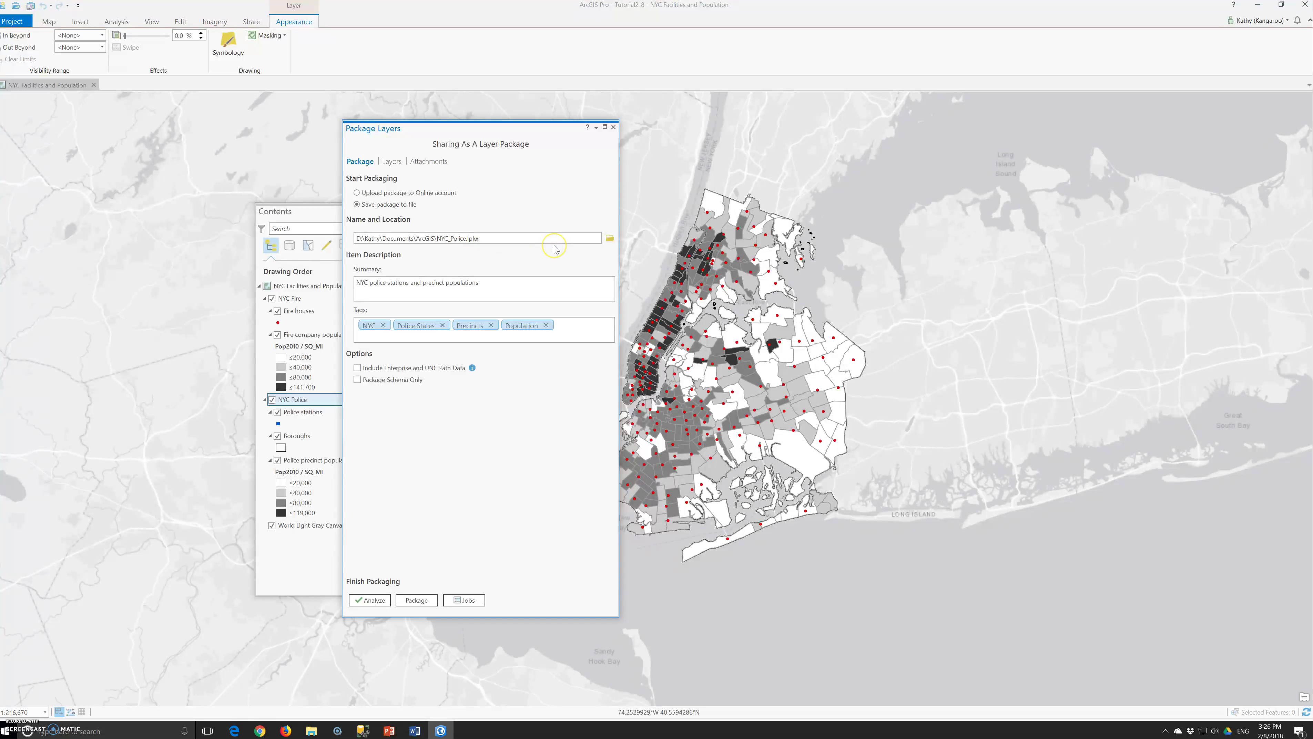
Try to choose the Desktop folder of the user profile on the C: drive as the package's save location.
left_click(609, 238)
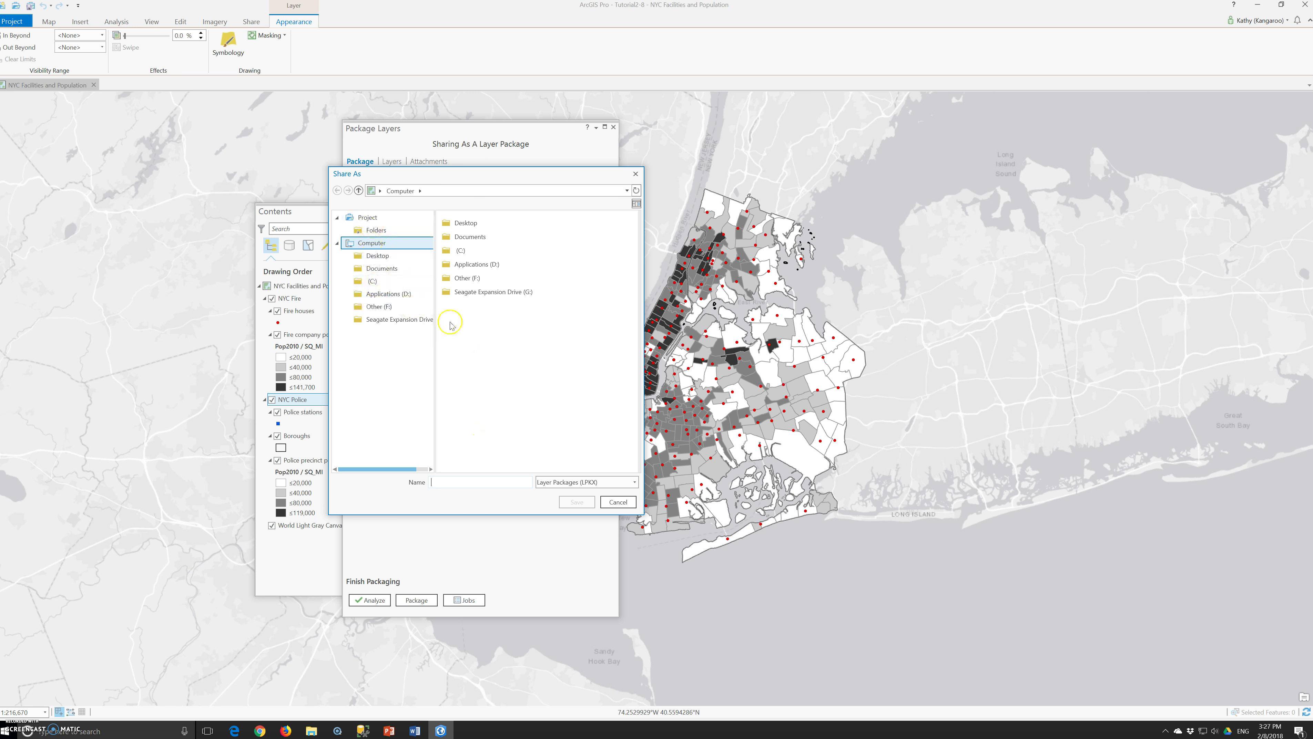
left_click(403, 191)
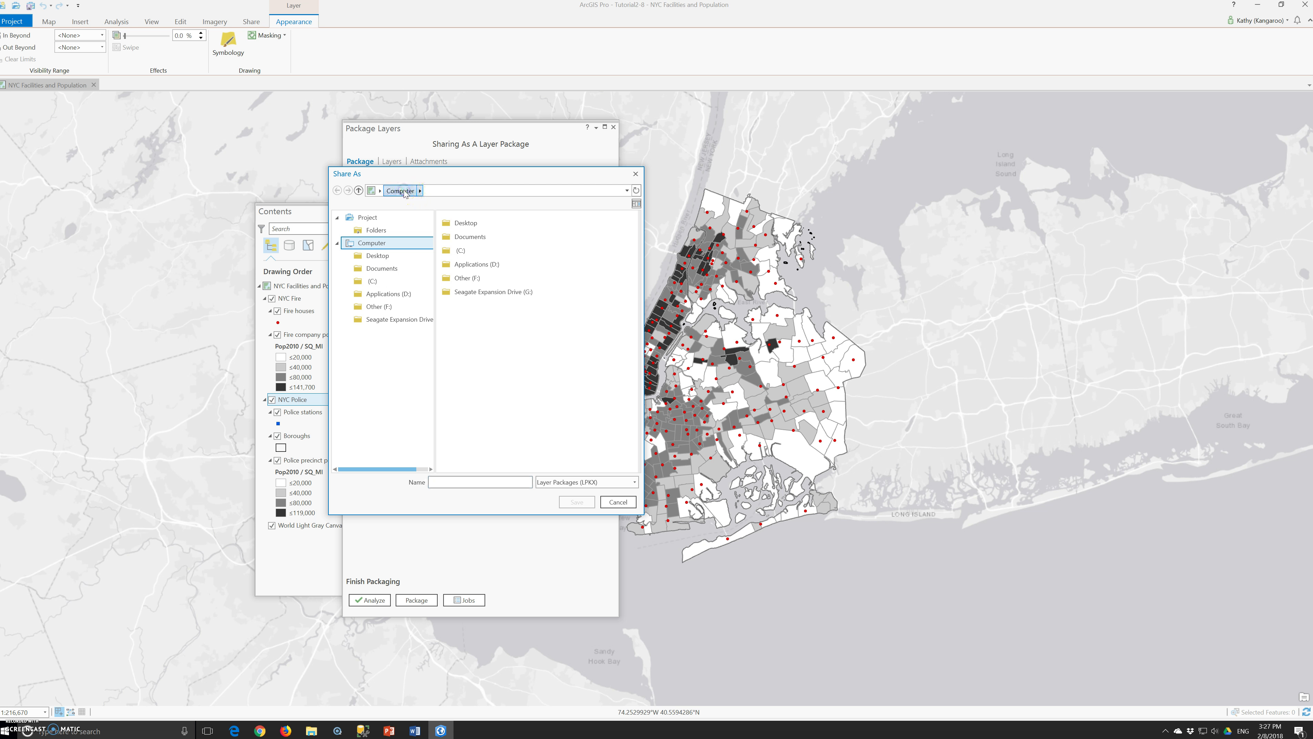
left_click(635, 174)
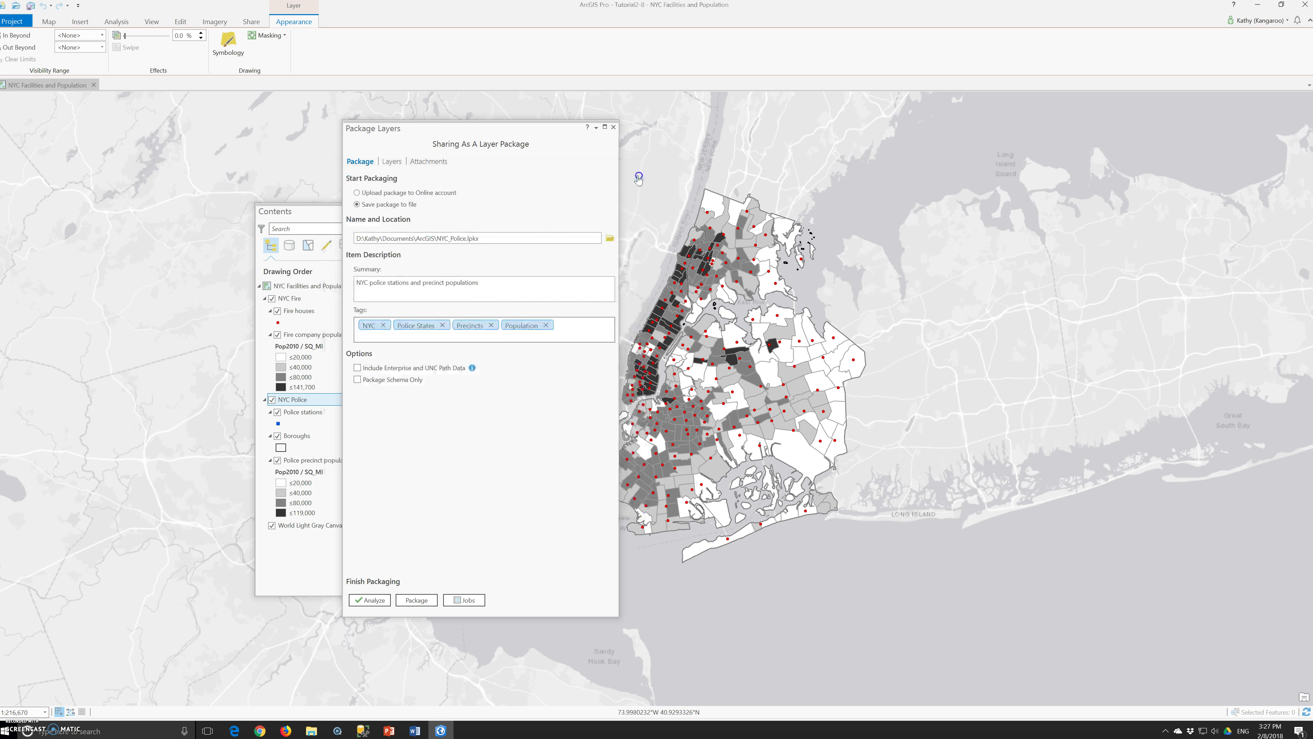
left_click(610, 238)
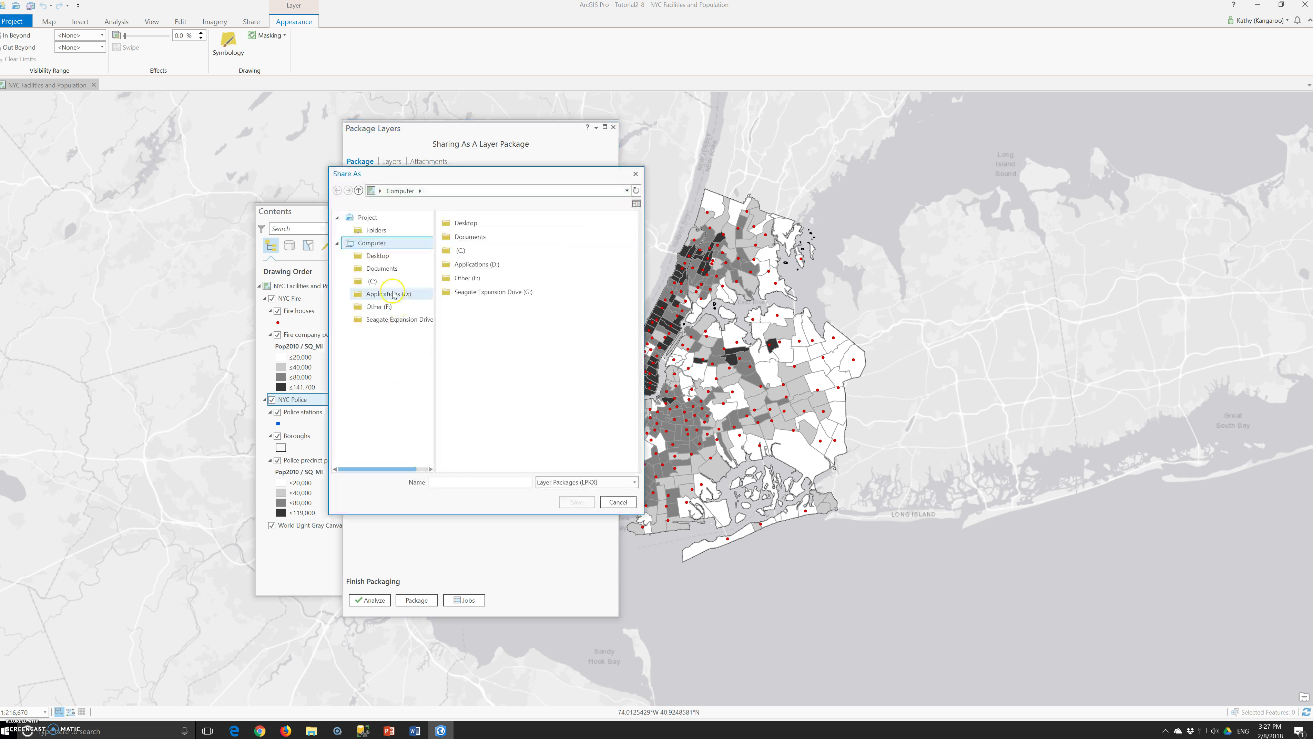
left_click(373, 282)
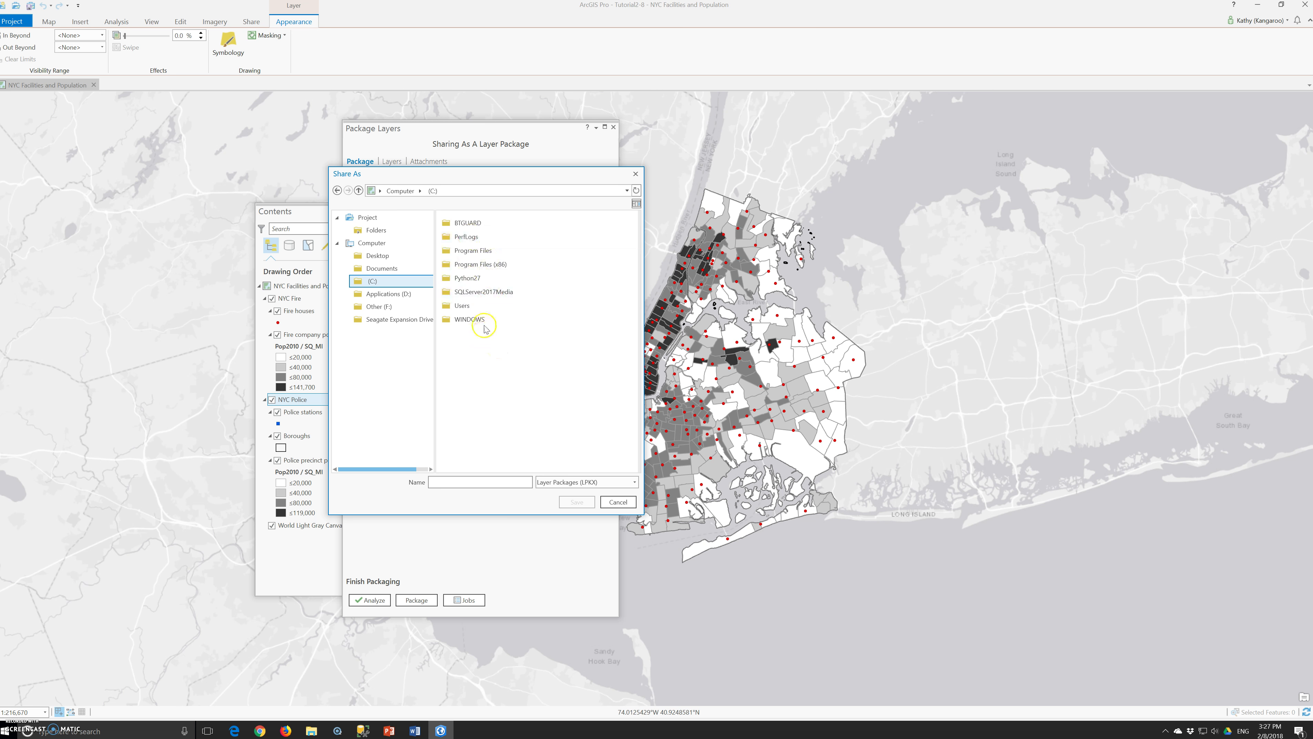
double_click(477, 313)
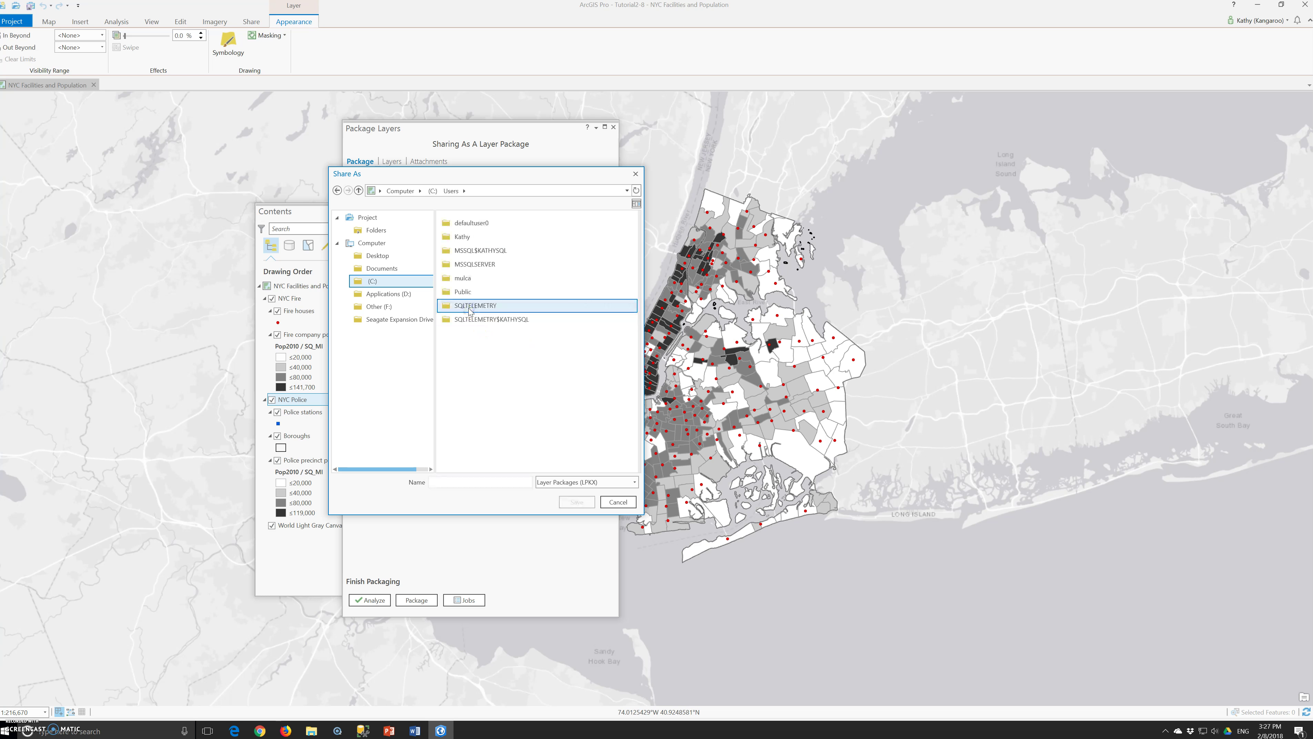
double_click(463, 236)
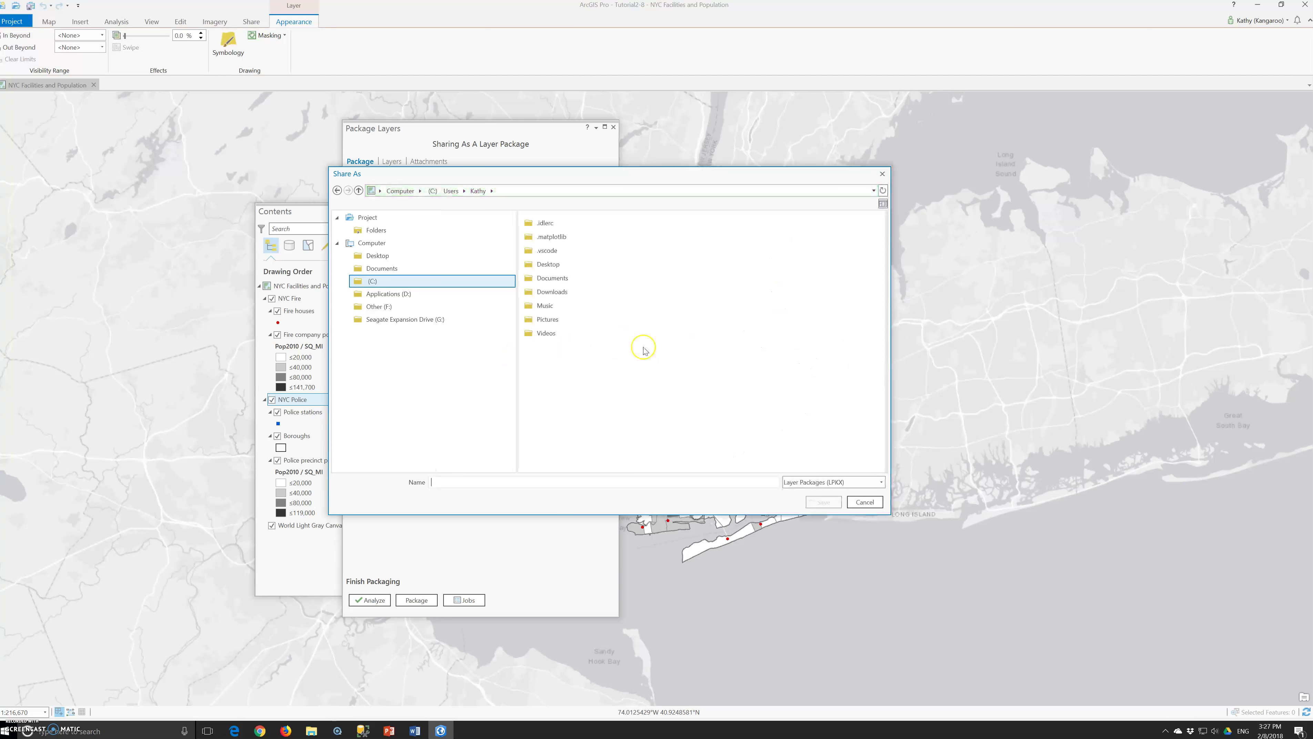
double_click(550, 265)
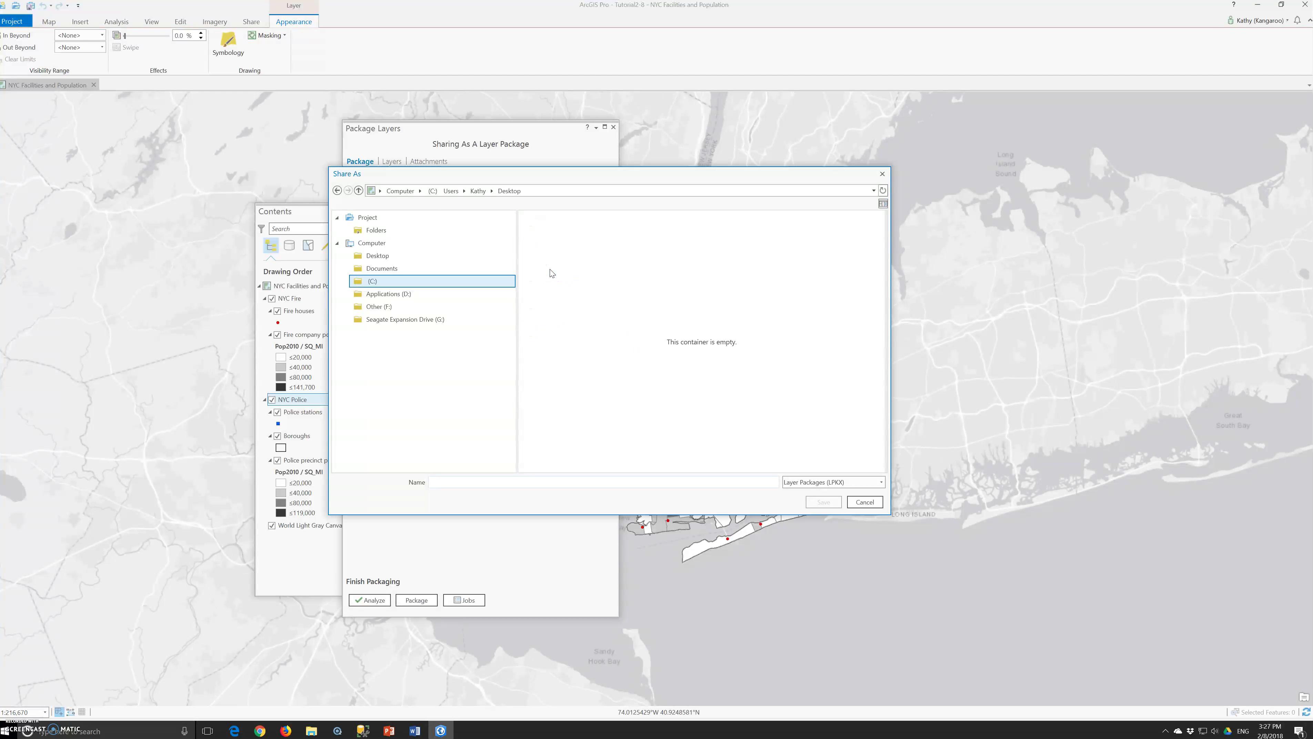
left_click(507, 191)
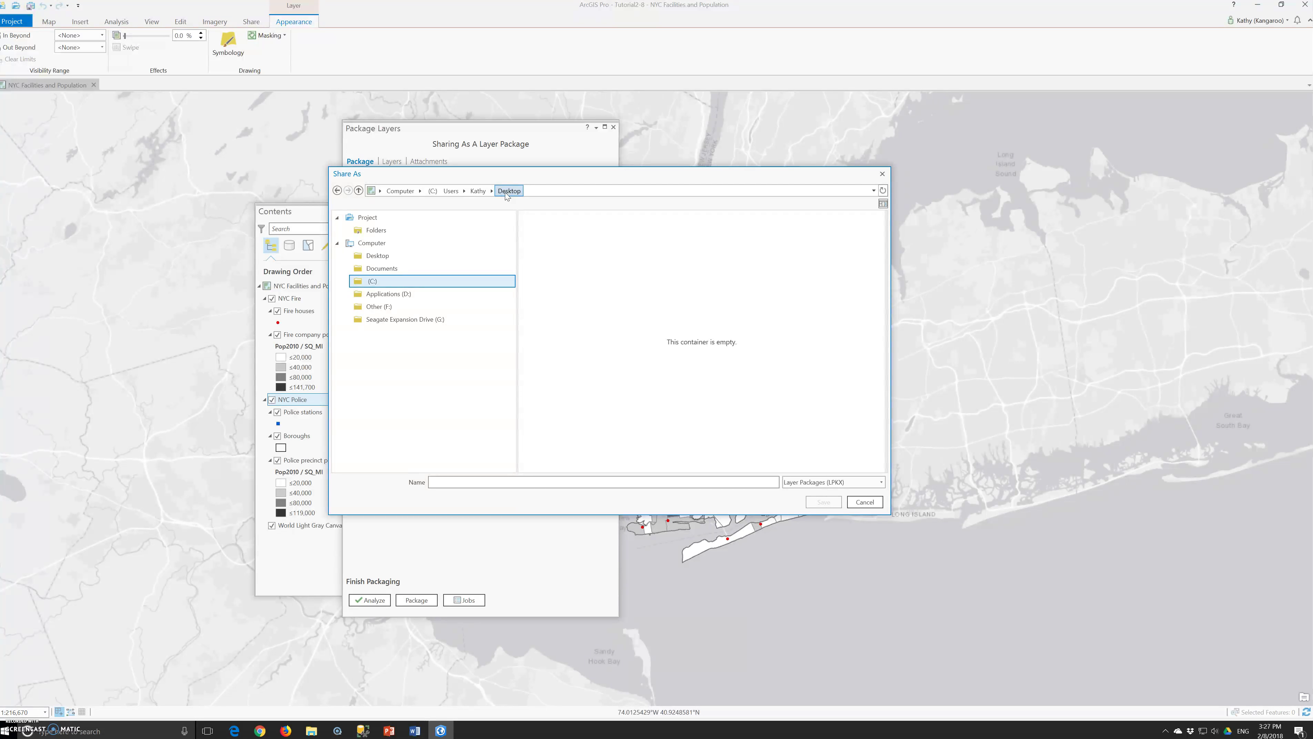
left_click(474, 192)
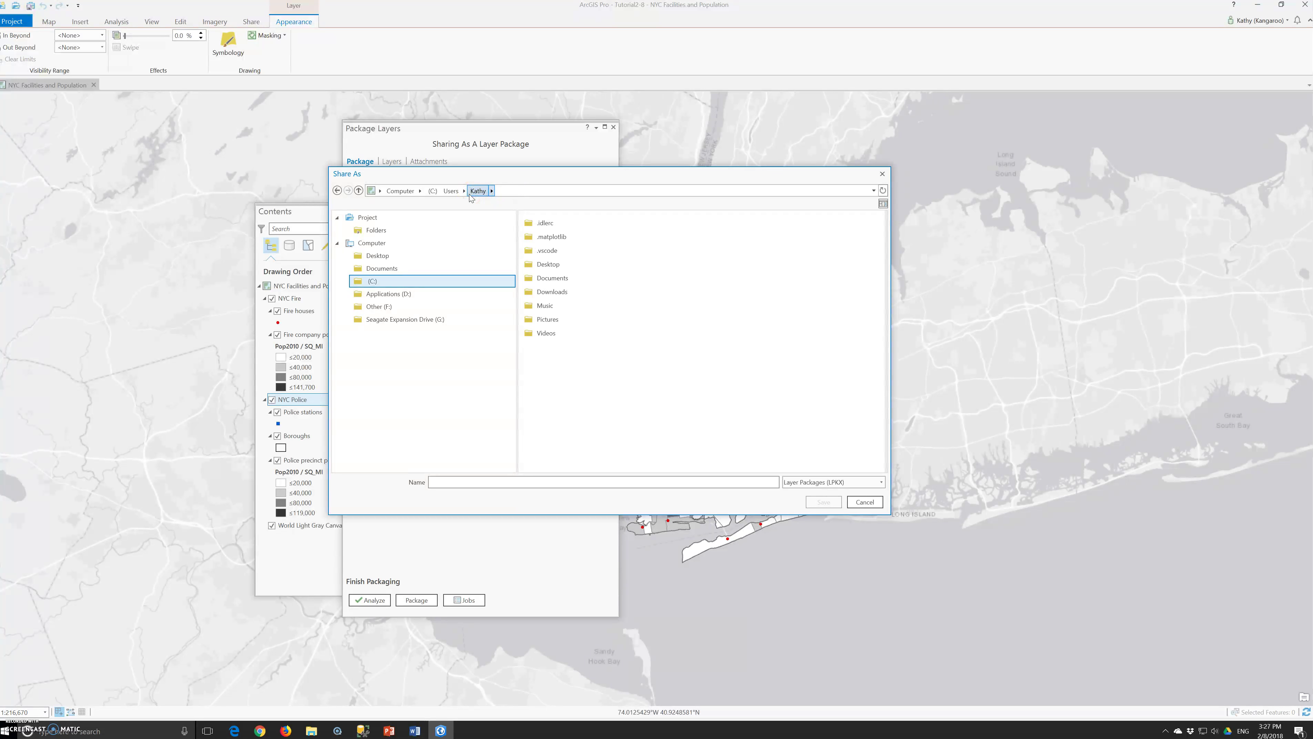
left_click(553, 266)
double_click(554, 266)
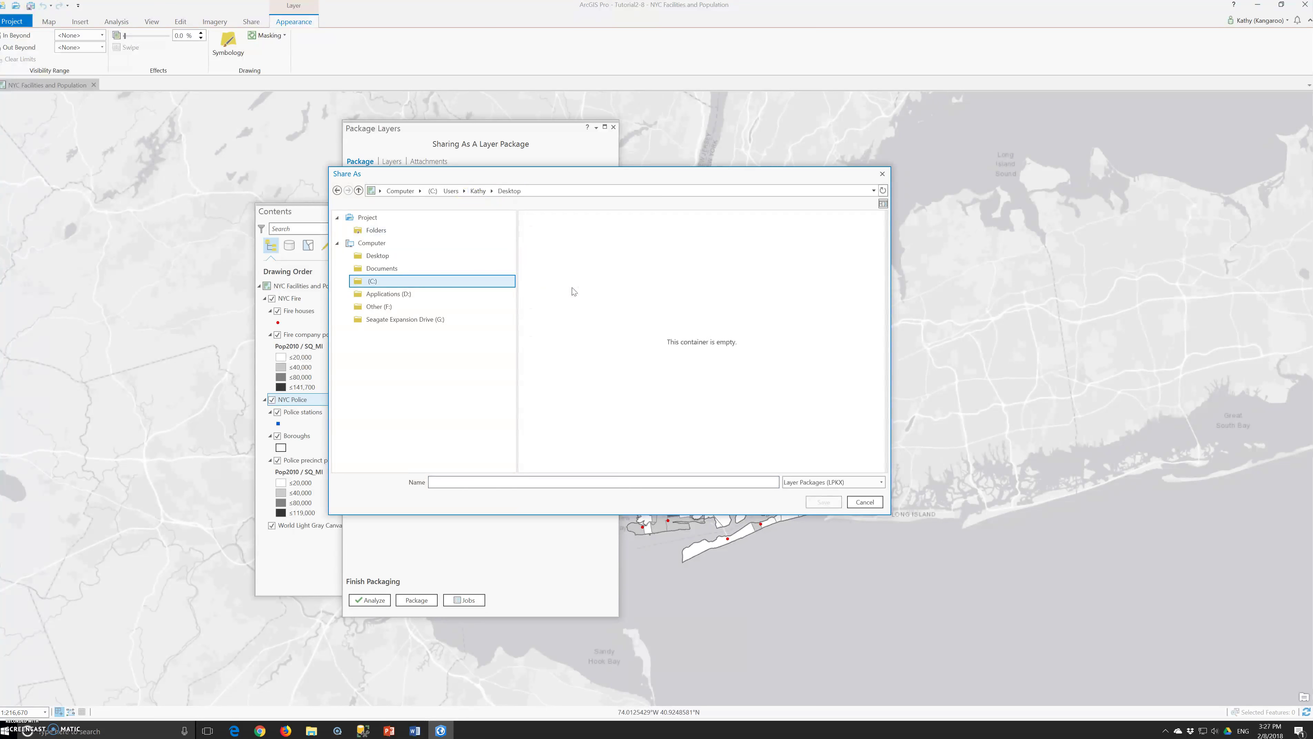
left_click(864, 502)
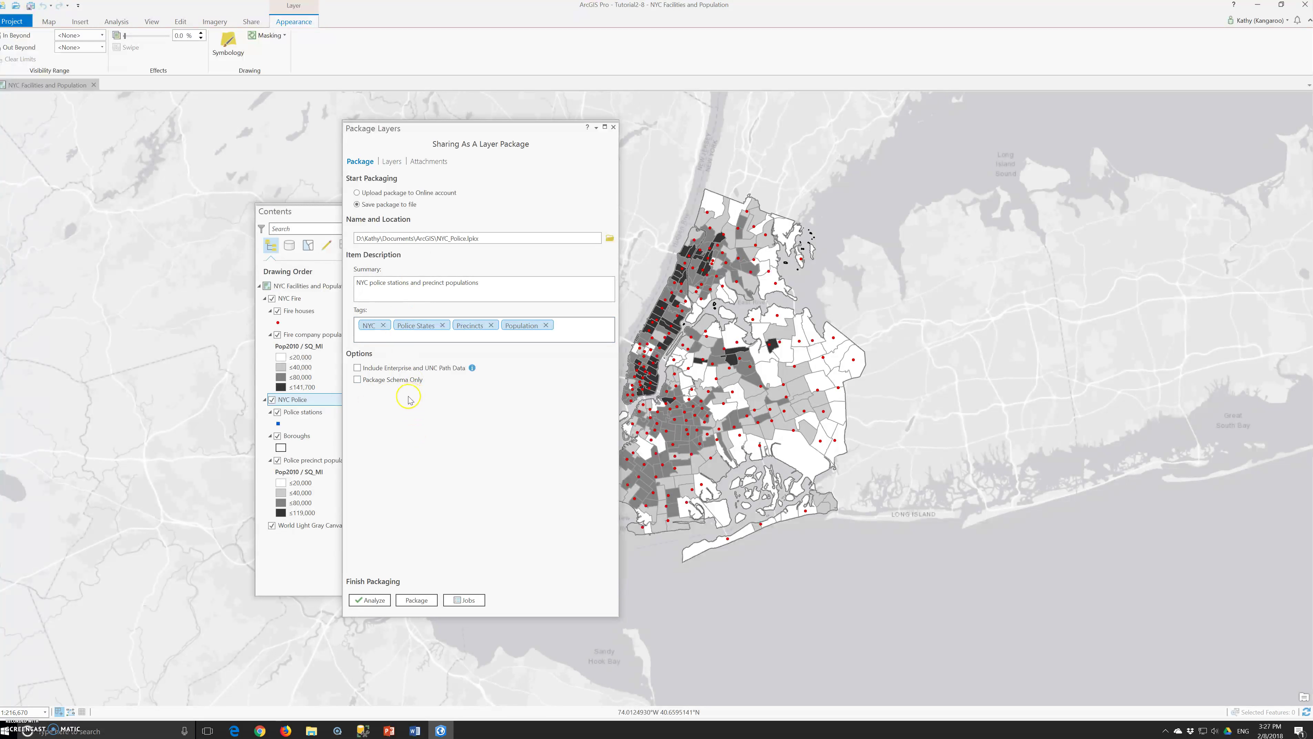
Analyze the NYC Police layer package for errors and performance issues.
left_click(374, 597)
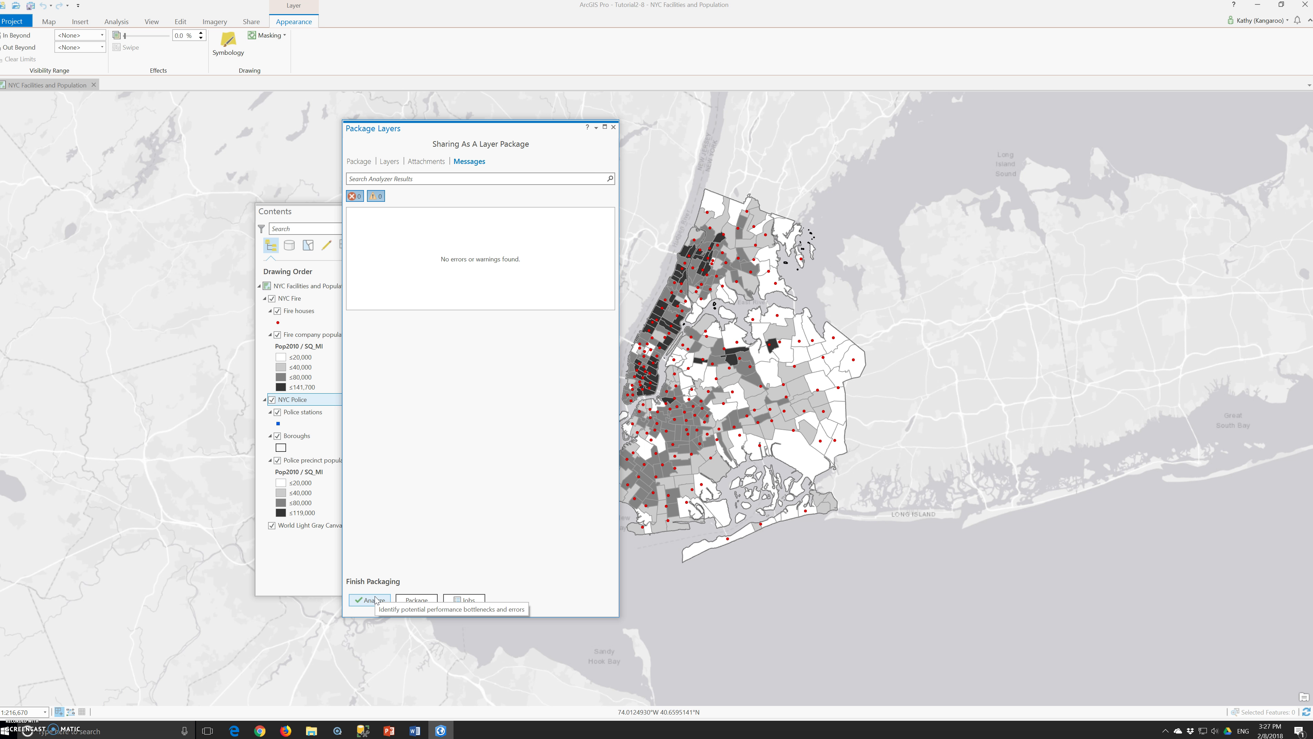
left_click(376, 601)
left_click(490, 607)
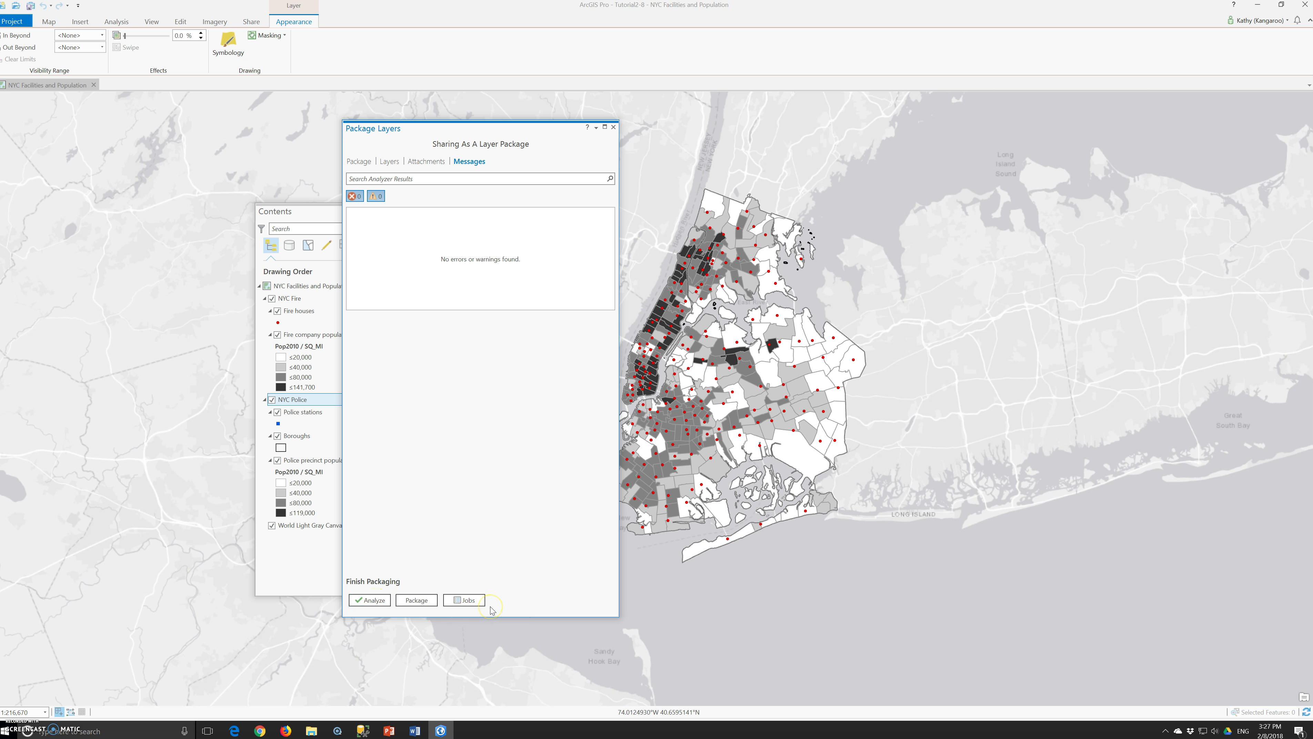
left_click(495, 606)
left_click(501, 599)
Close the packaging and contents panes, and exit the project with its changes saved.
left_click(614, 128)
left_click(427, 211)
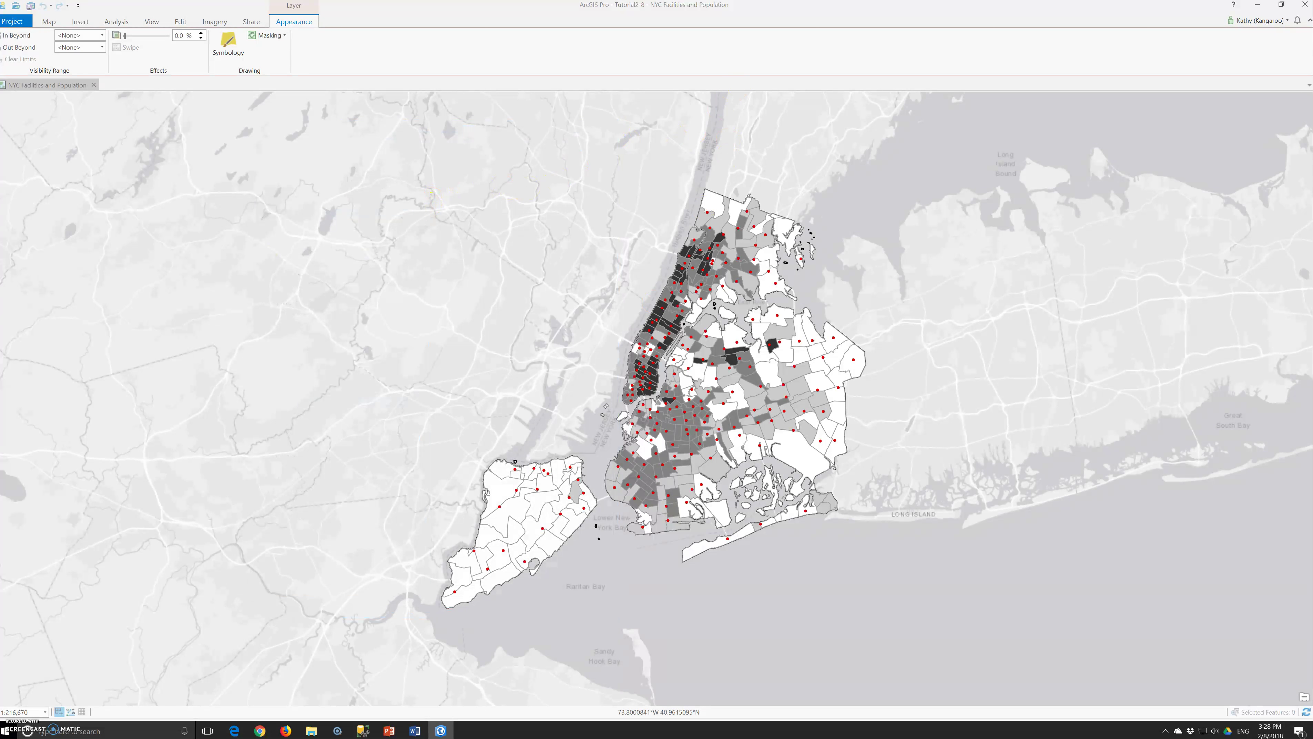
left_click(1305, 4)
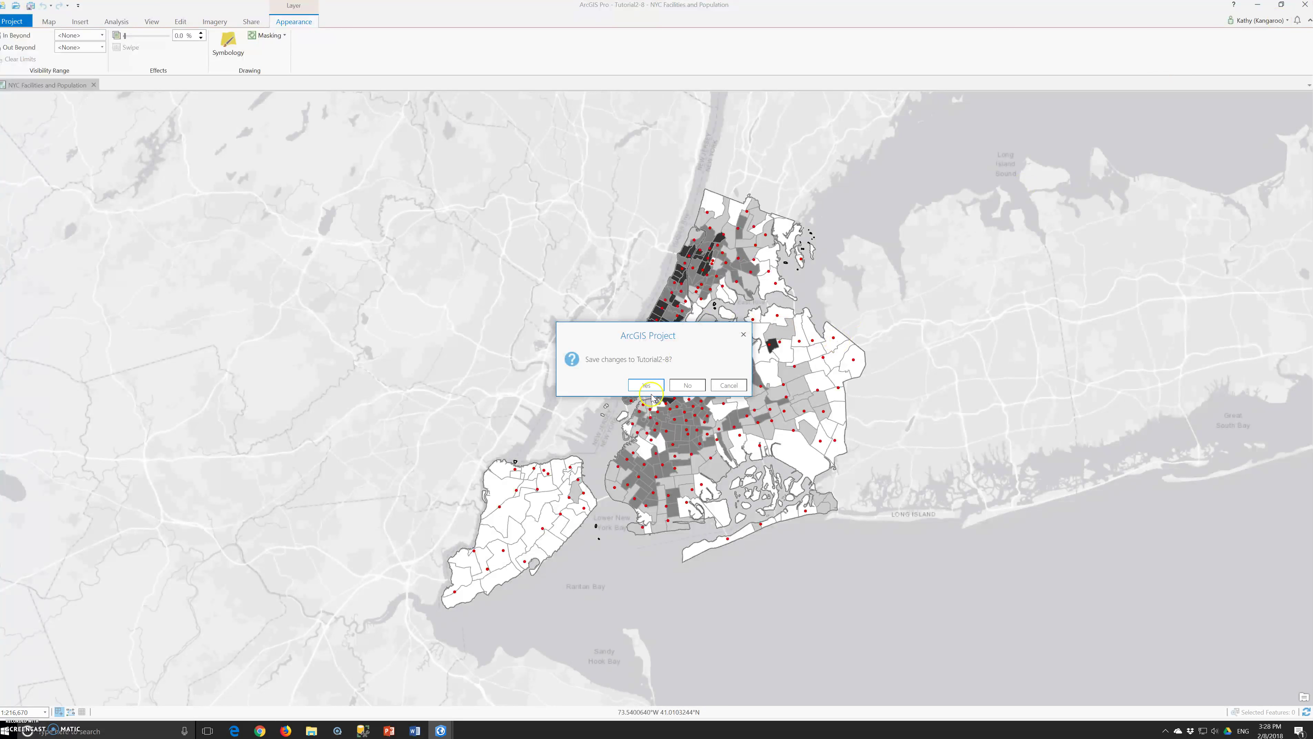
left_click(648, 387)
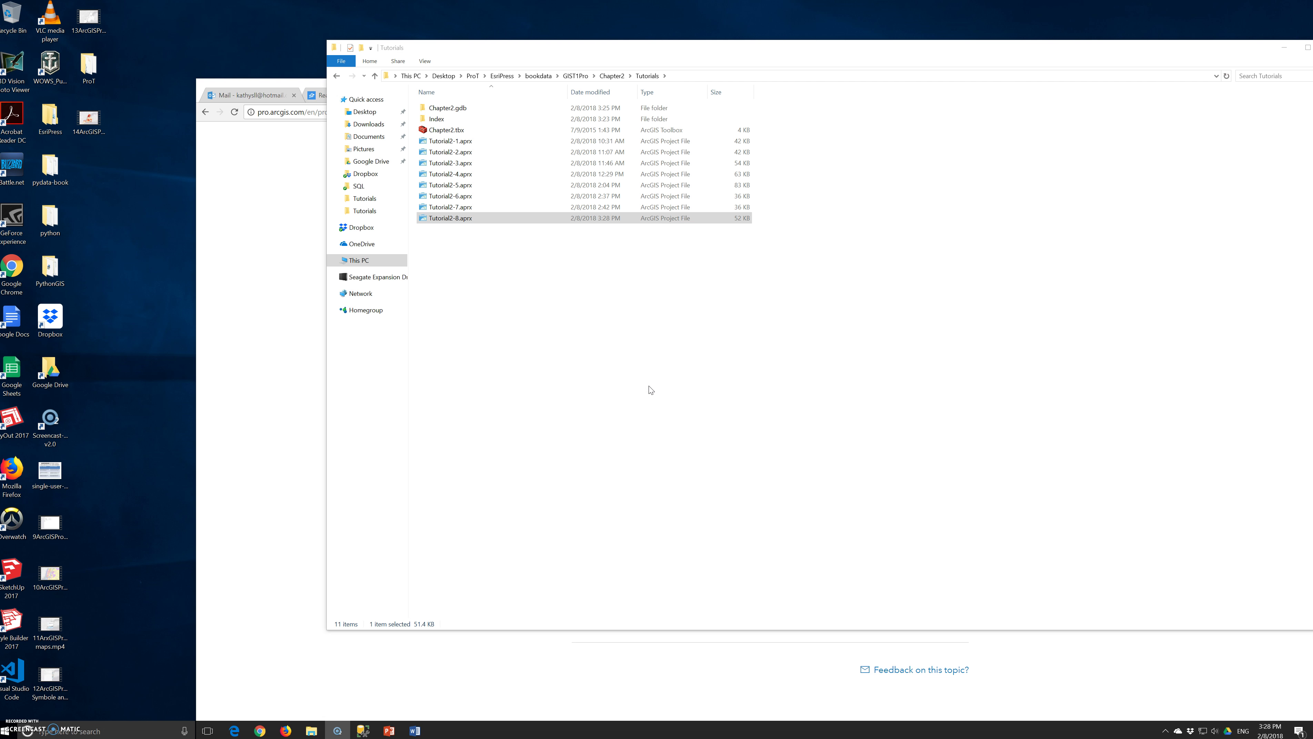
In File Explorer, go to the Chapter3 Tutorials folder and open the project Tutorial3-1.aprx.
left_click(338, 76)
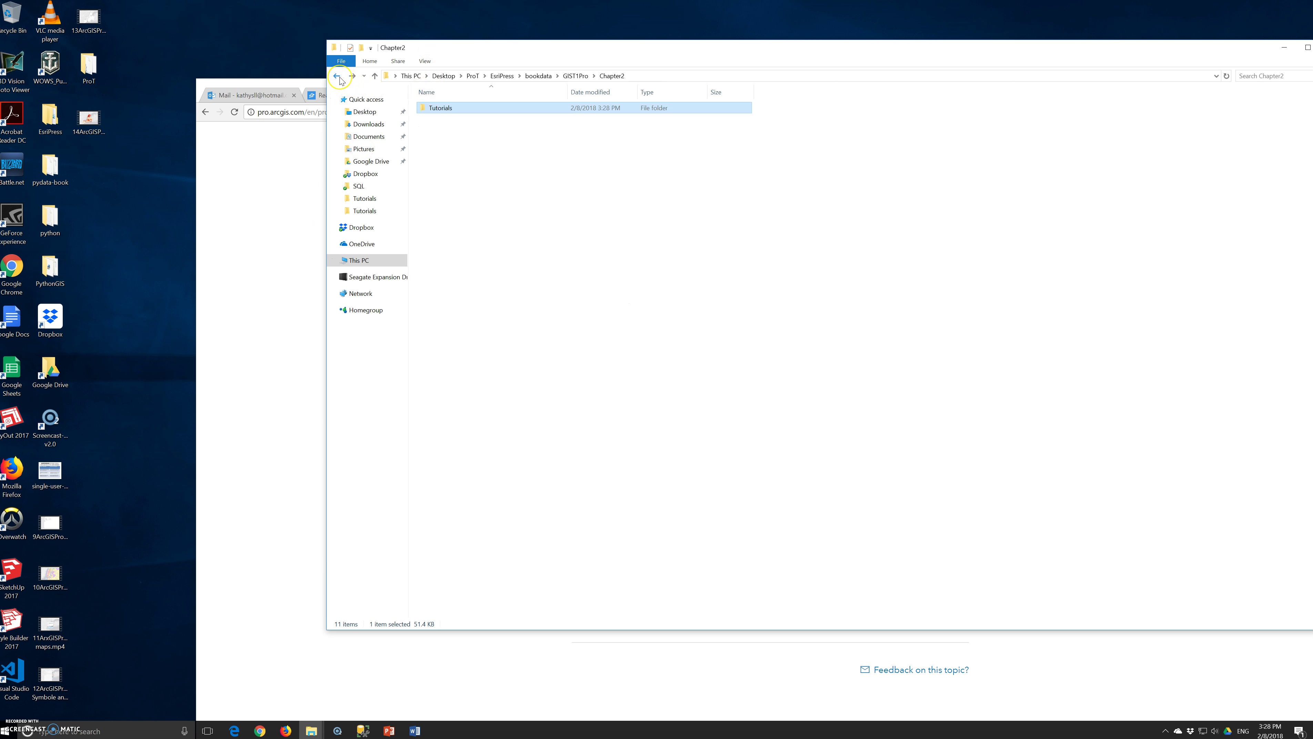
left_click(338, 76)
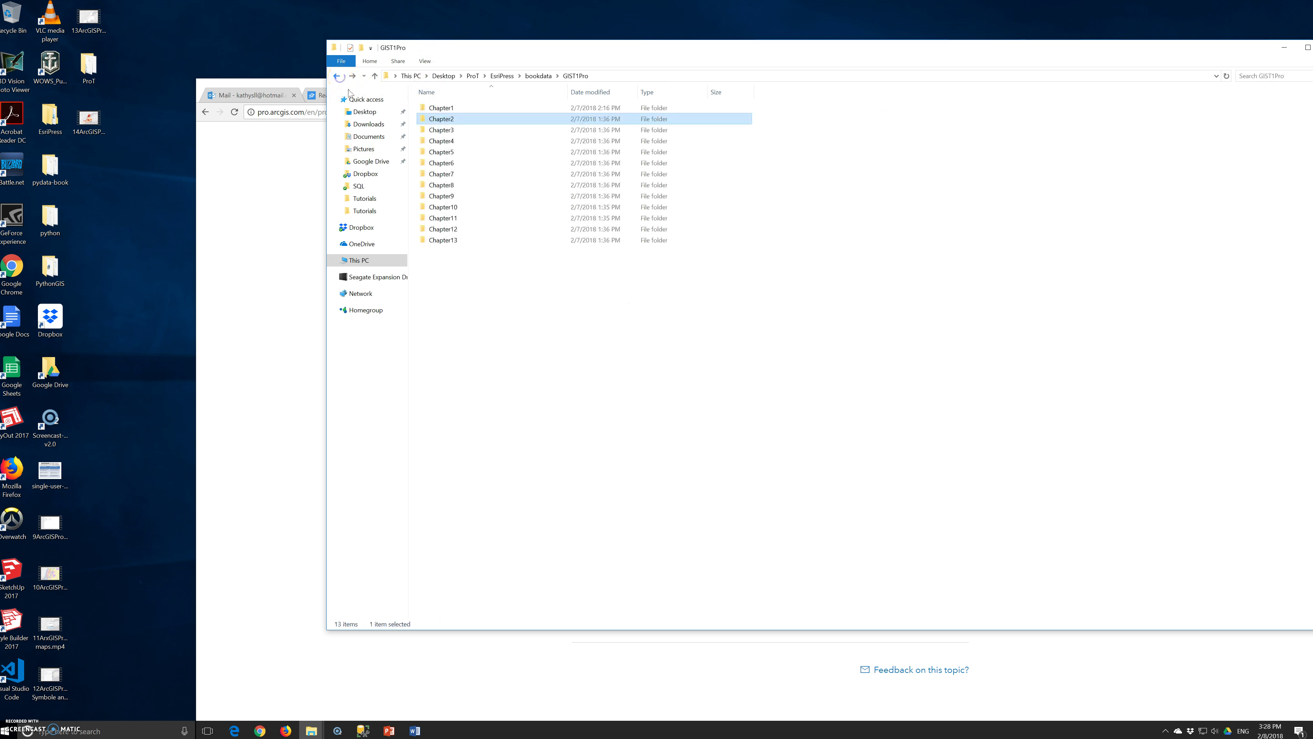
double_click(437, 133)
double_click(441, 108)
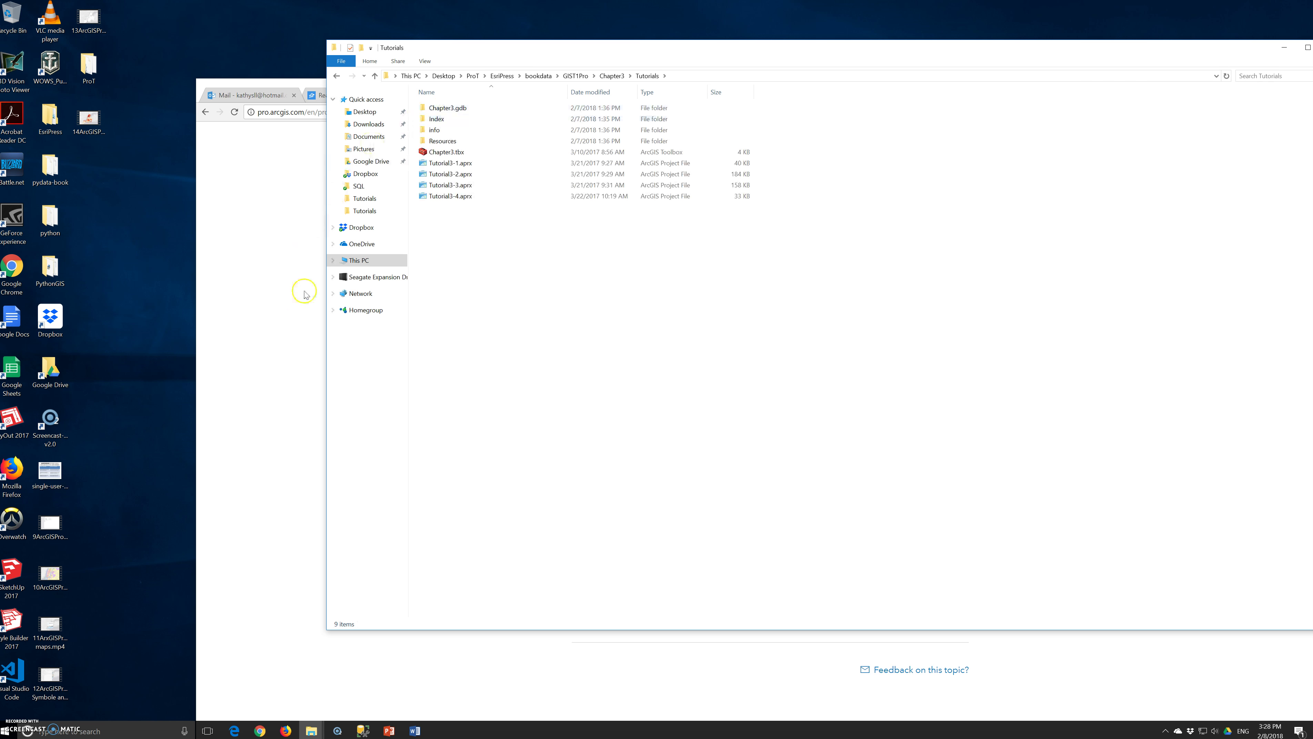
double_click(450, 163)
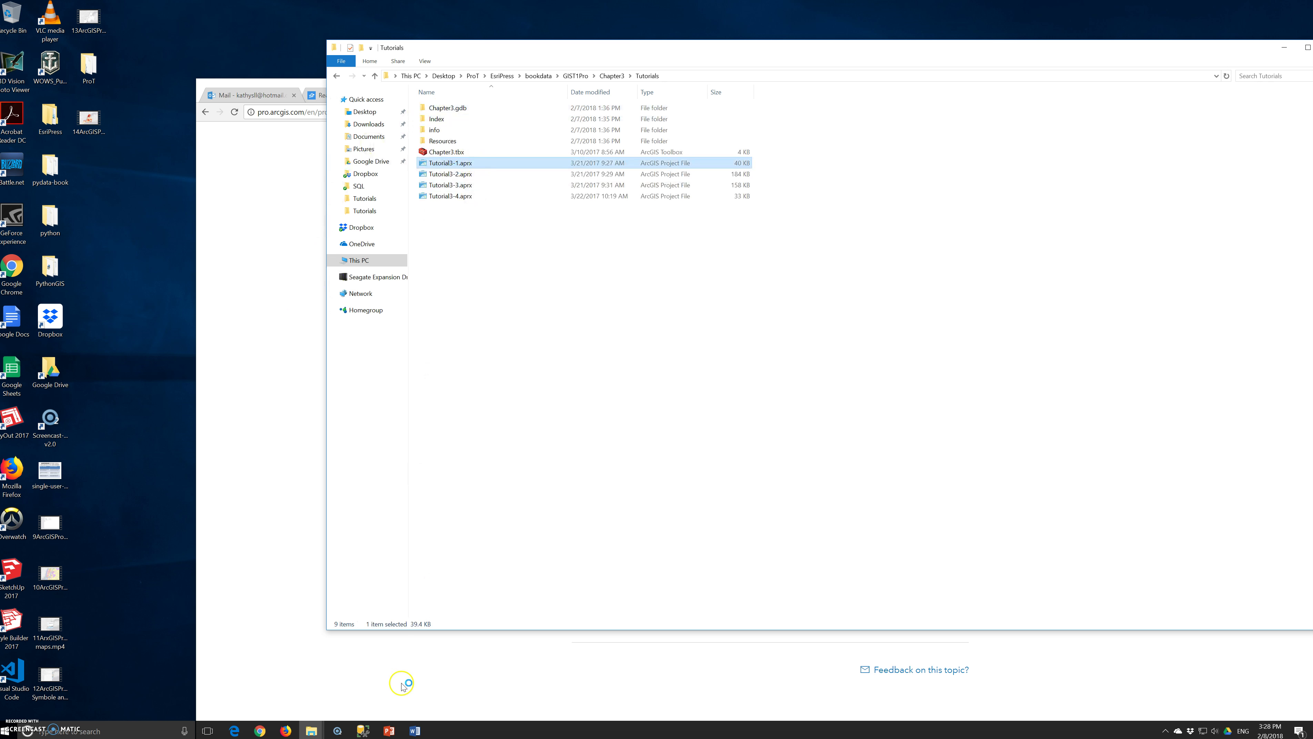
Switch to PowerPoint and view the last two slides of Lecture02.pptx, "Additional Videos" and "Labels and fonts are important".
left_click(388, 731)
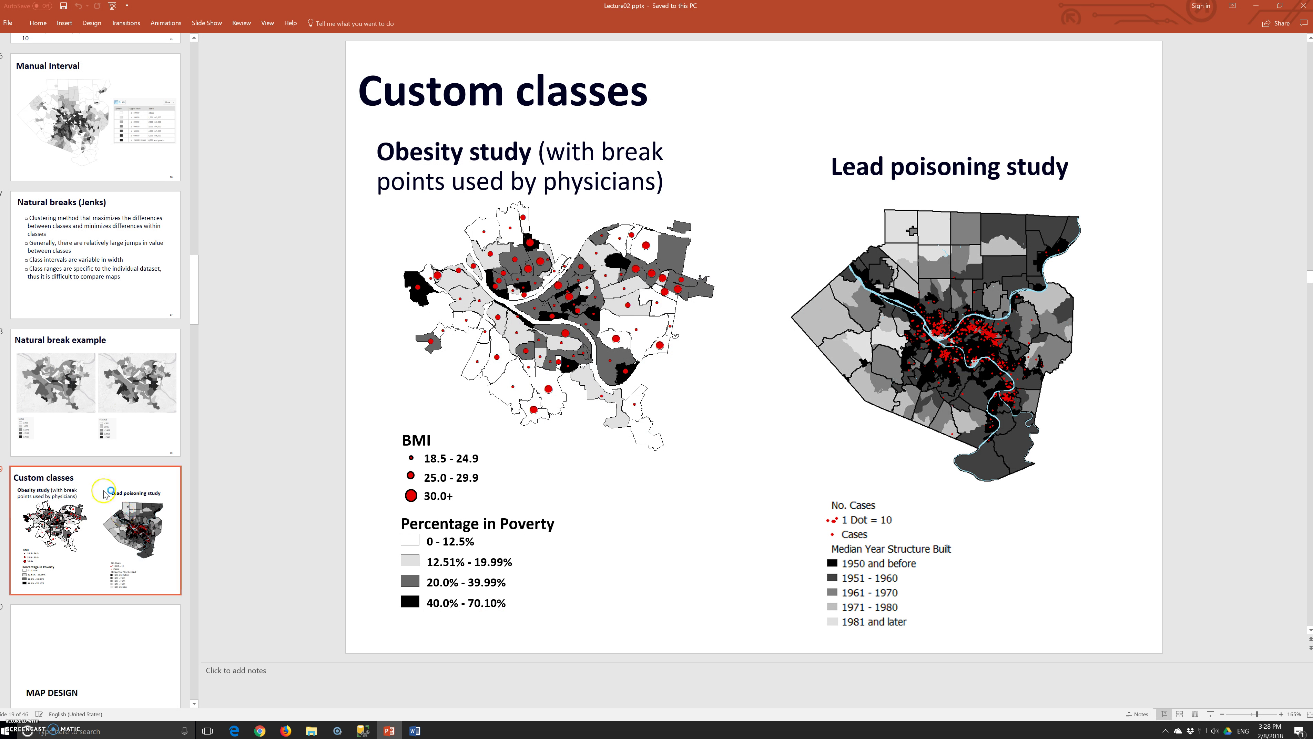
scroll(108, 492, "down", 3)
scroll(107, 492, "down", 15)
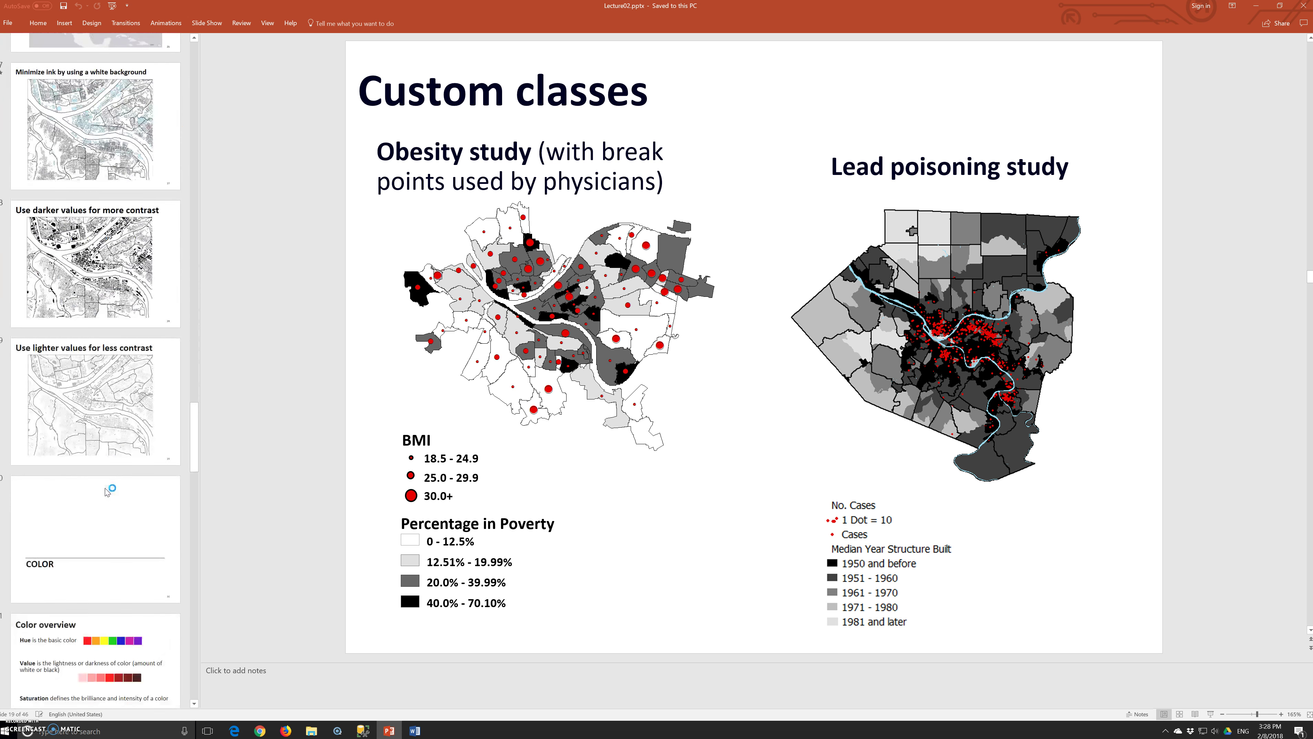
scroll(107, 492, "down", 7)
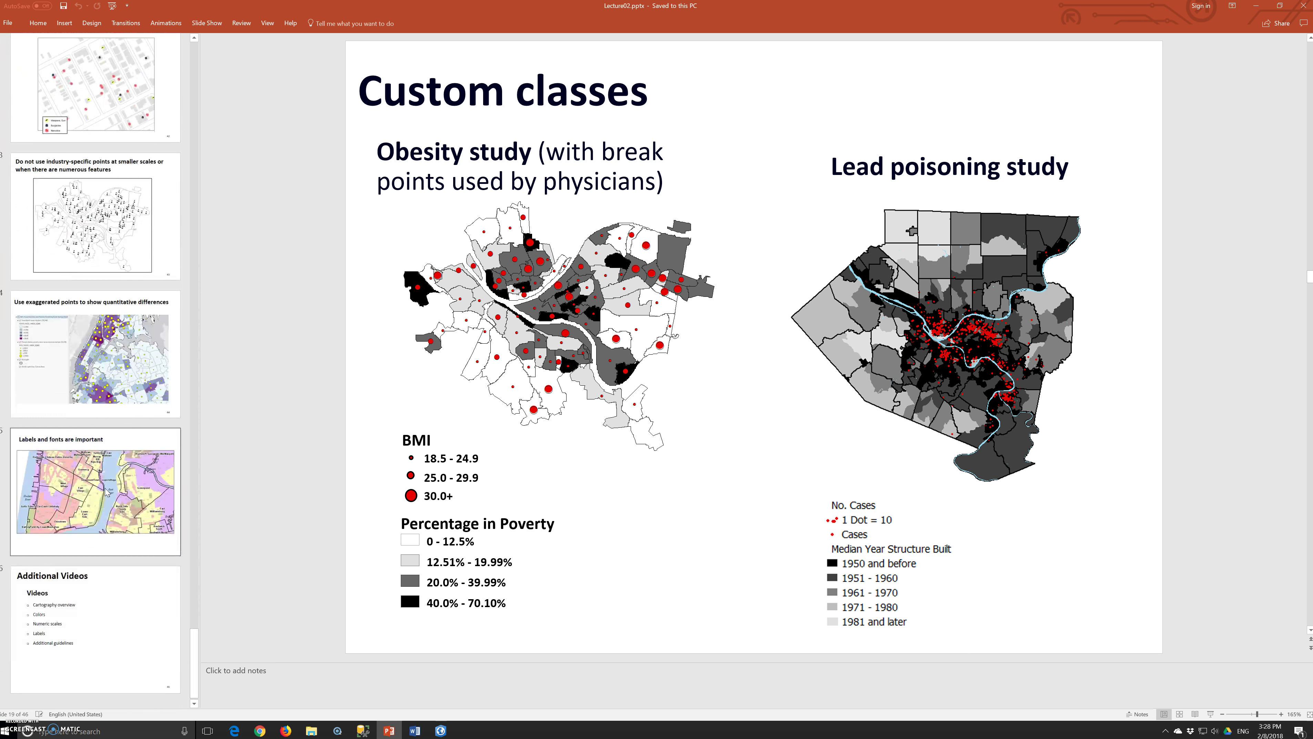
left_click(133, 593)
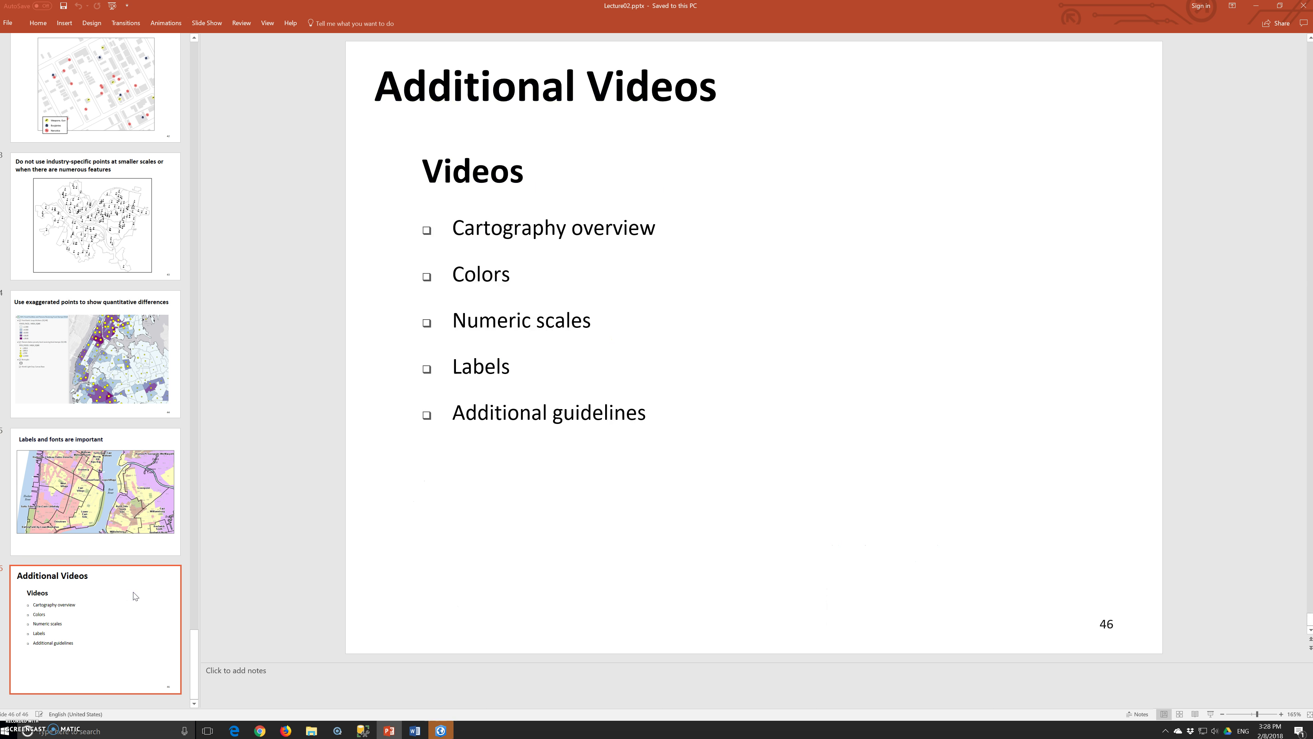
key("Up")
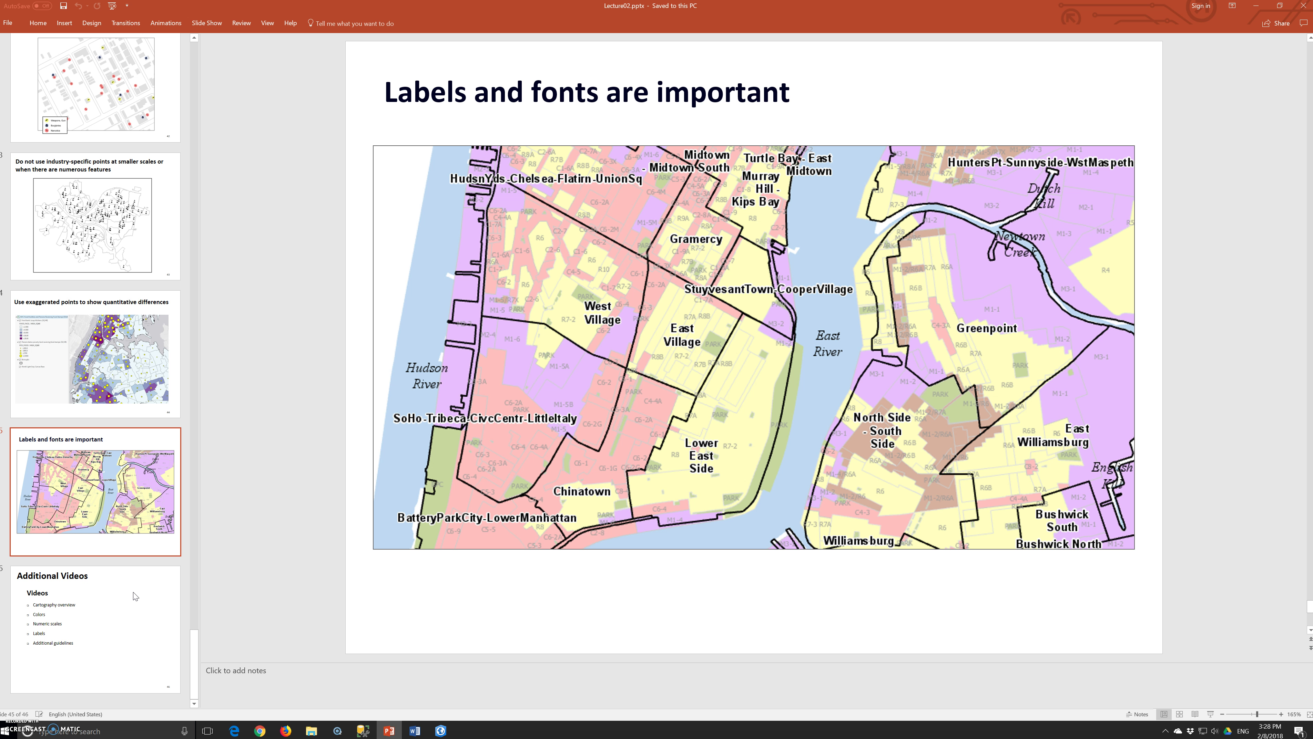
Review the feature display tips slides of Lecture02.pptx backwards, from exaggerated points to the "Feature Display Tips" section title.
key("Up")
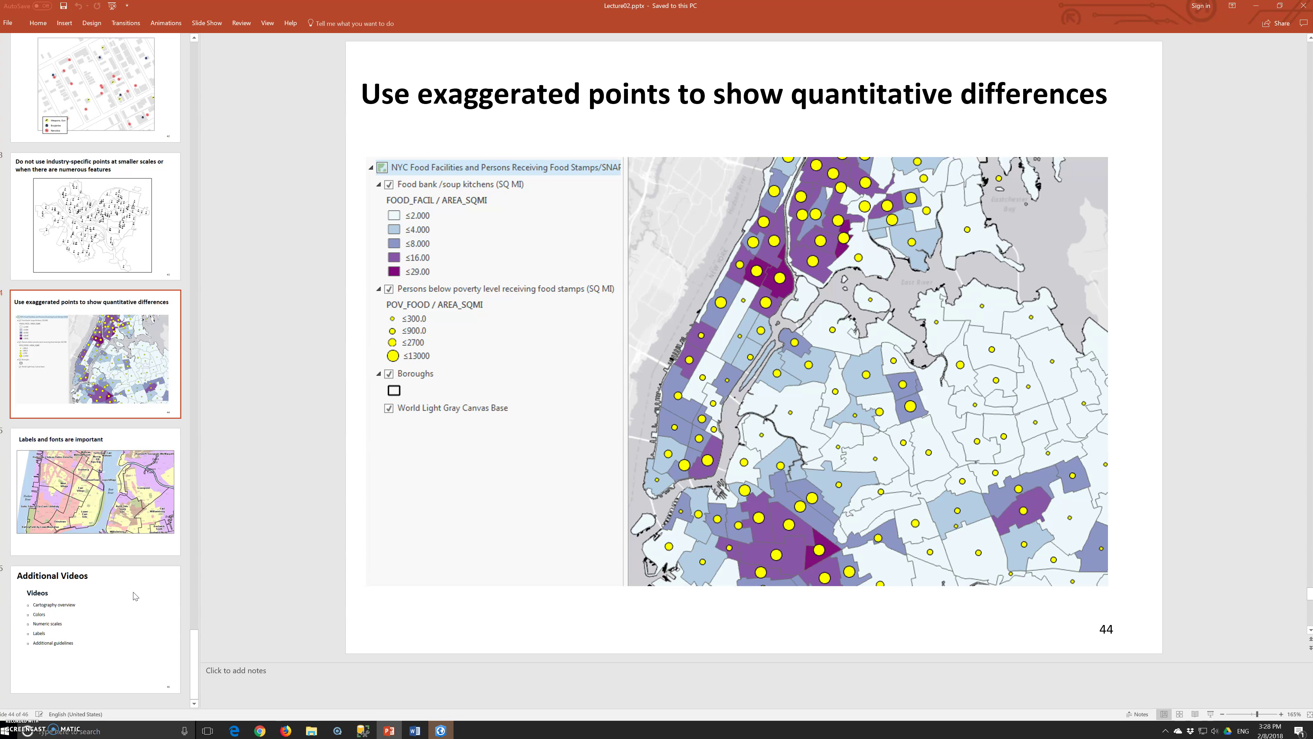
key("Up")
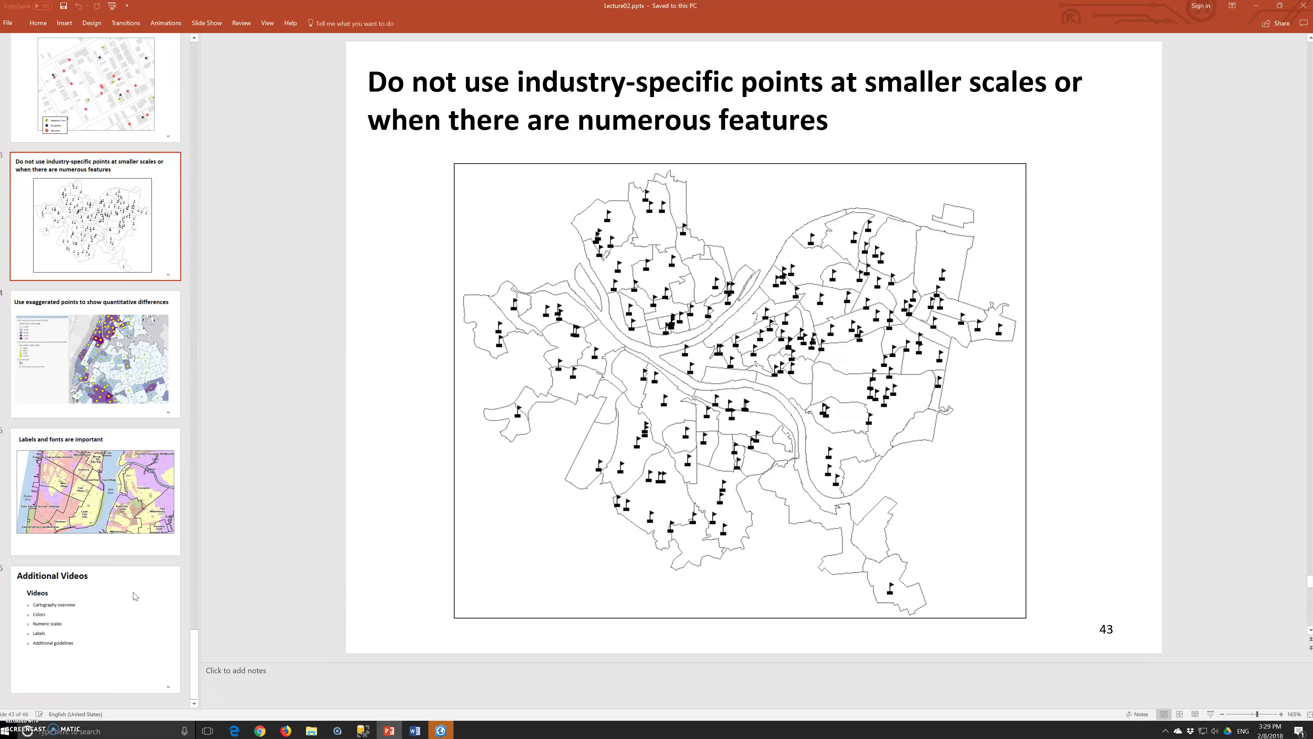
key("Up")
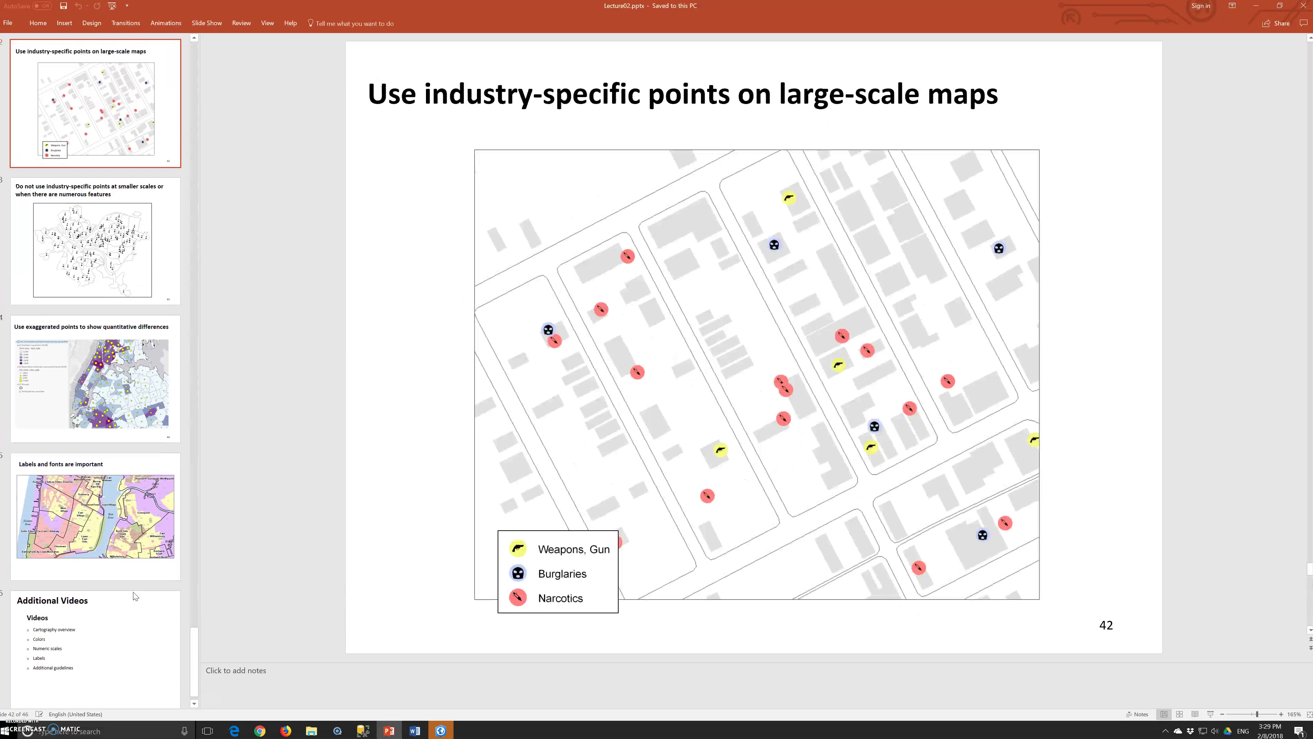
key("Up")
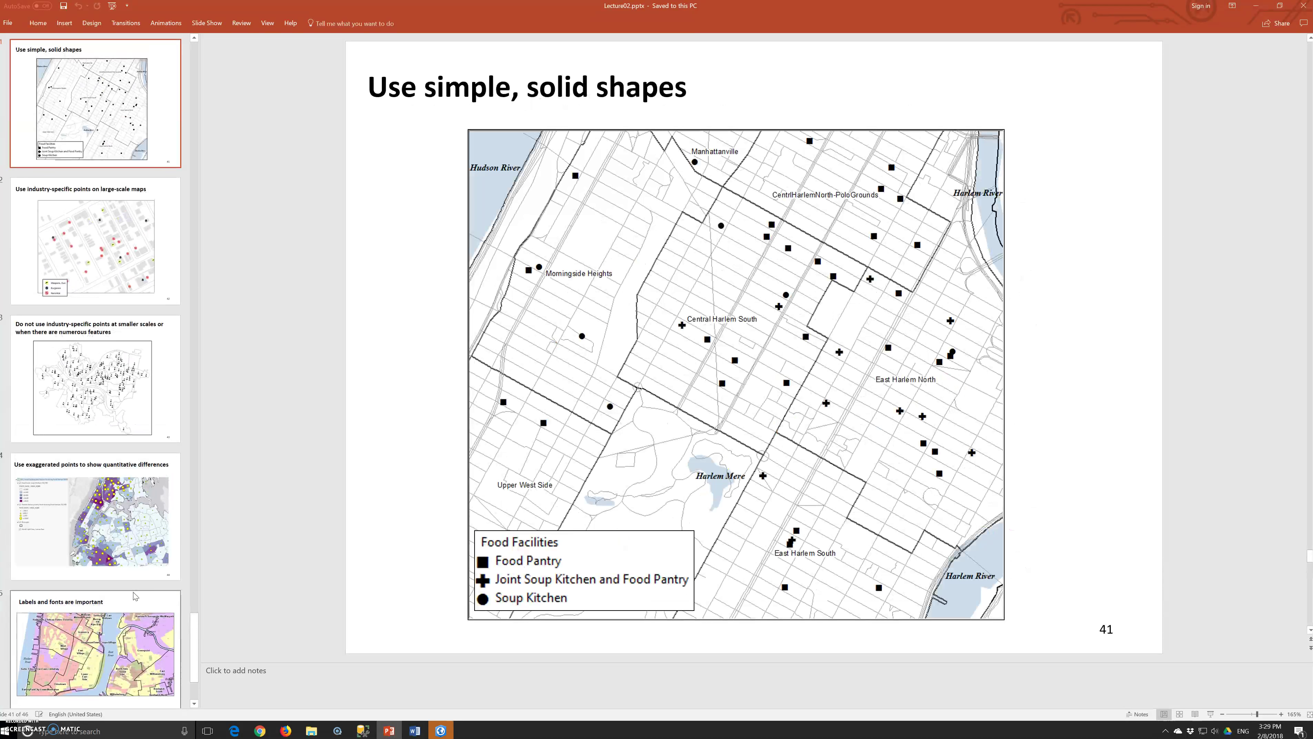
key("Up")
Review the color slides backwards from "Useful websites" through "Dichromatic color scale" and "Customizing colors" to "Color wheel".
key("Up")
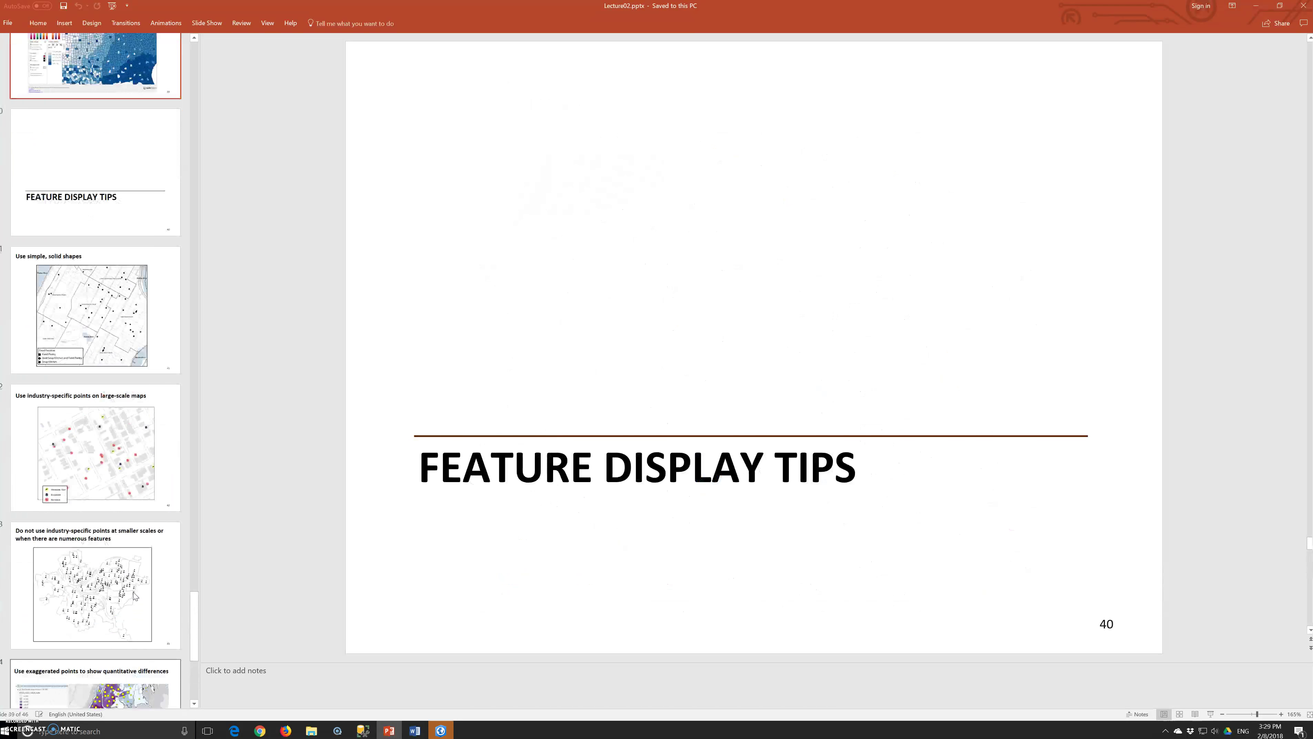
key("Up")
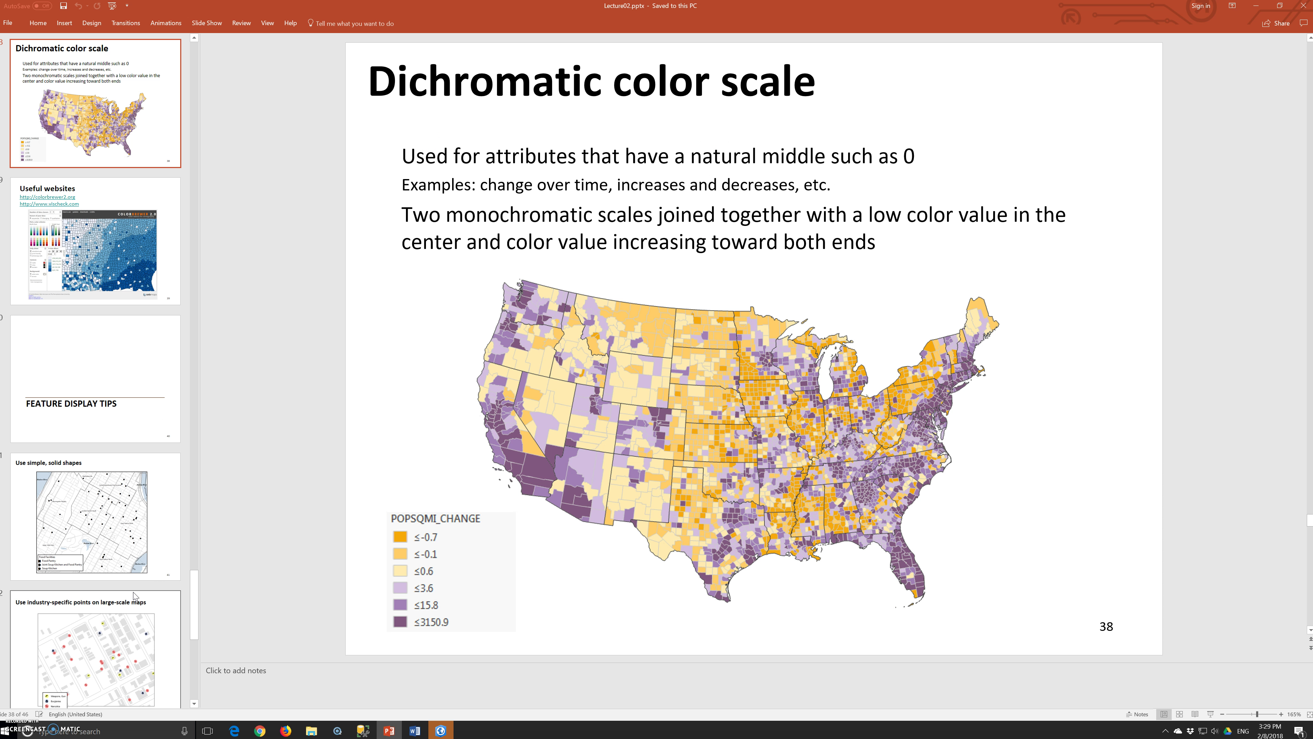
key("Down")
key("Up")
key("Up")
key("Up")
key("Up")
key("Up")
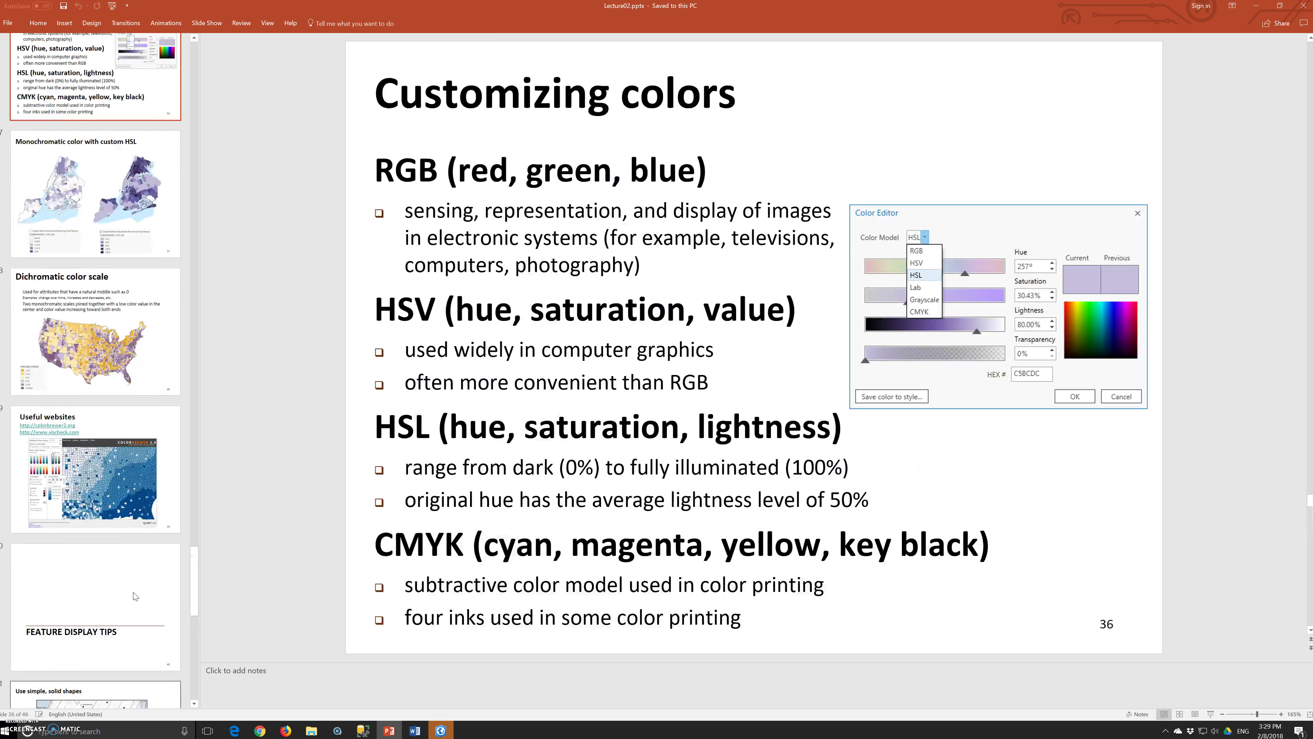
key("Up")
key("Up")
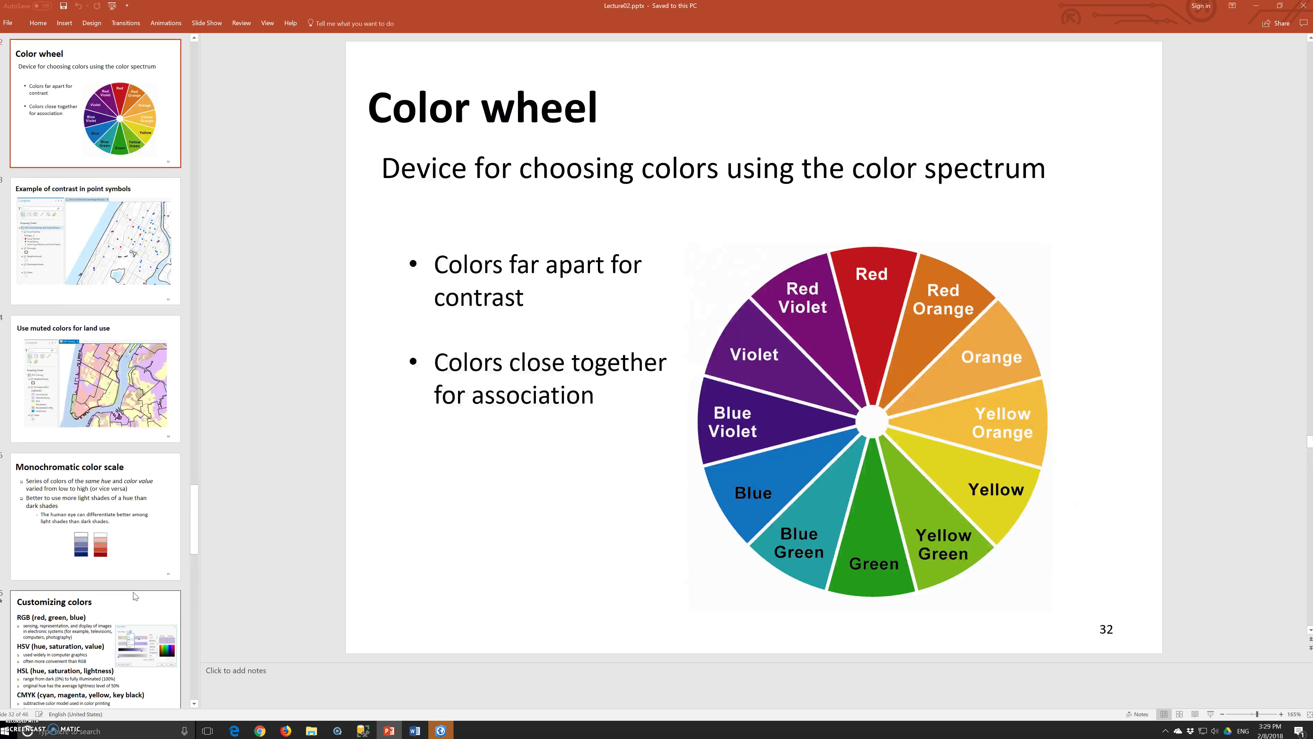
Go back through the remaining slides to the "GIS Lecture 2" title slide and close the Lecture02 presentation.
key("Up")
key("Up")
key("Up")
key("Up")
key("Up")
key("Up")
key("Up")
key("Up")
key("Up")
key("Up")
key("Up")
key("Up")
key("Up")
key("Up")
key("Up")
key("Up")
key("Up")
key("Up")
key("Up")
key("Up")
key("Up")
key("Up")
key("Up")
key("Up")
key("Up")
key("Up")
key("Up")
key("Up")
key("Up")
key("Up")
key("Up")
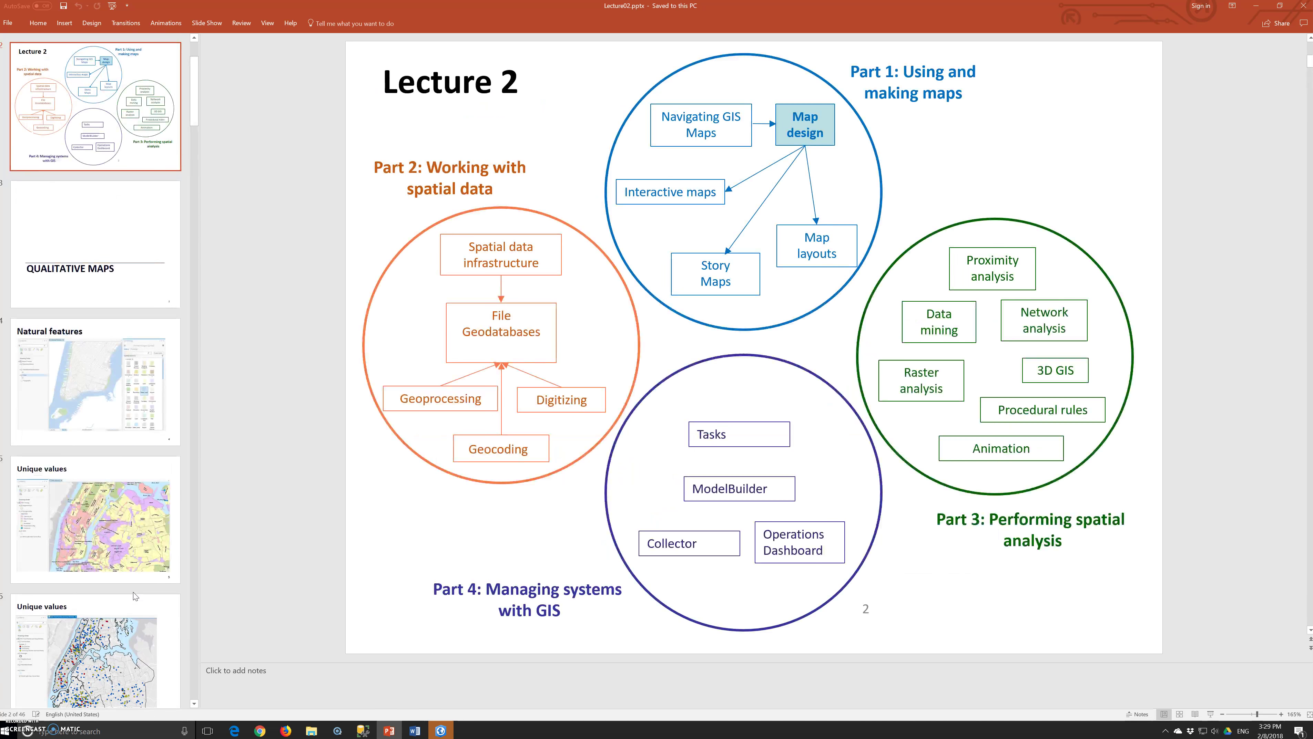
key("Up")
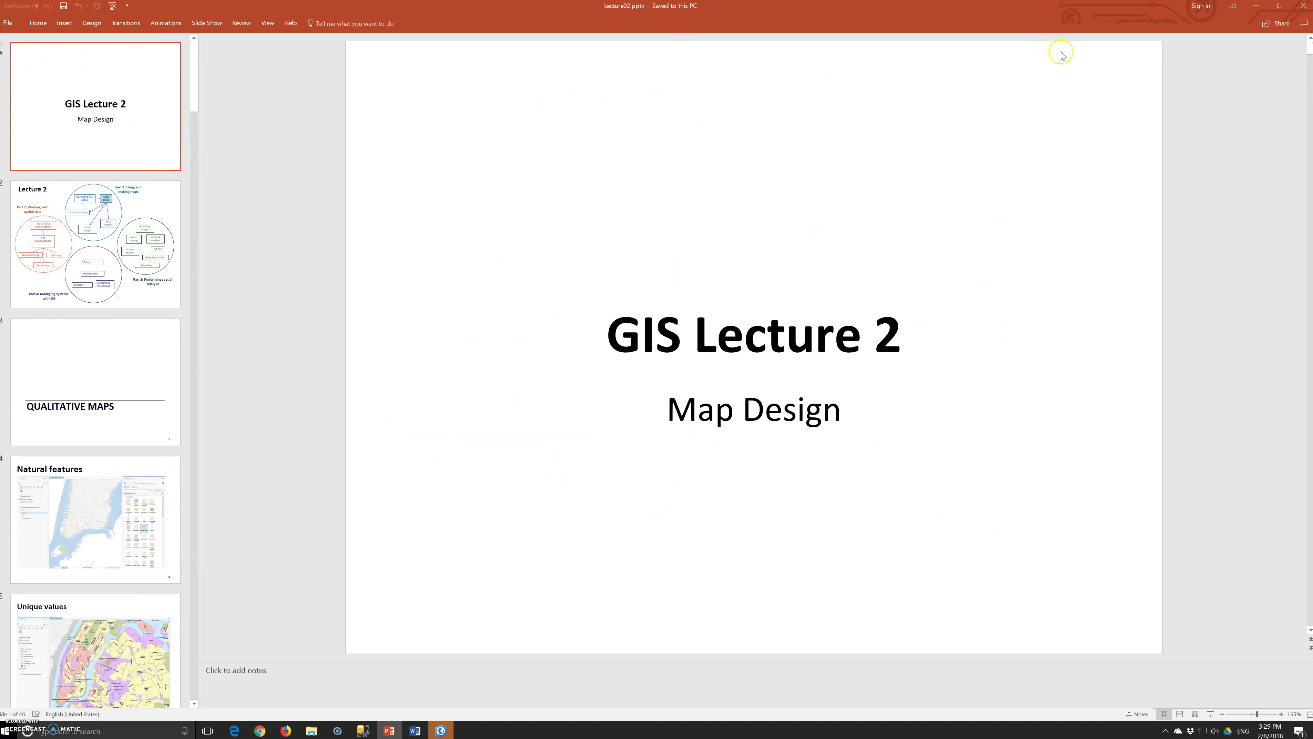
left_click(1303, 5)
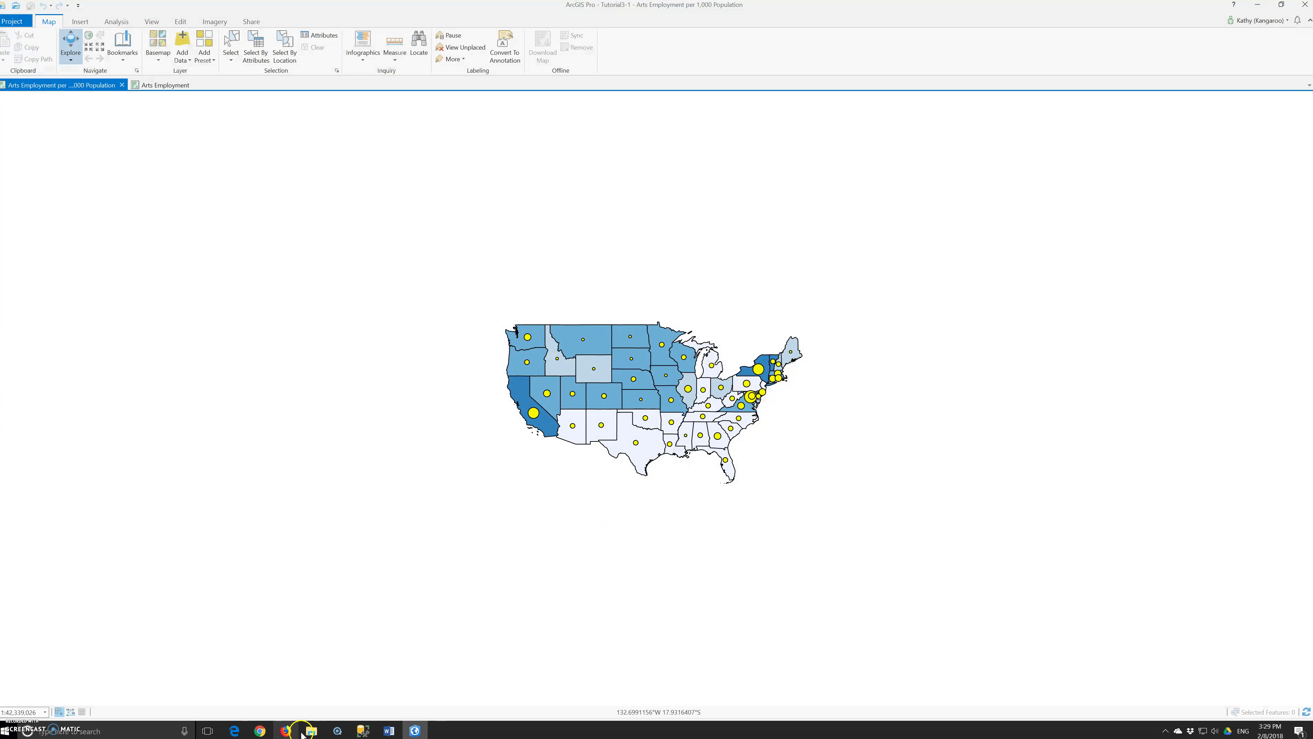
In File Explorer, go to EsriPress > GIST1ArcGISProInstructor > GISProInstructorResources > Lecture PowerPoint Slides and open Lecture03.pptx.
left_click(312, 731)
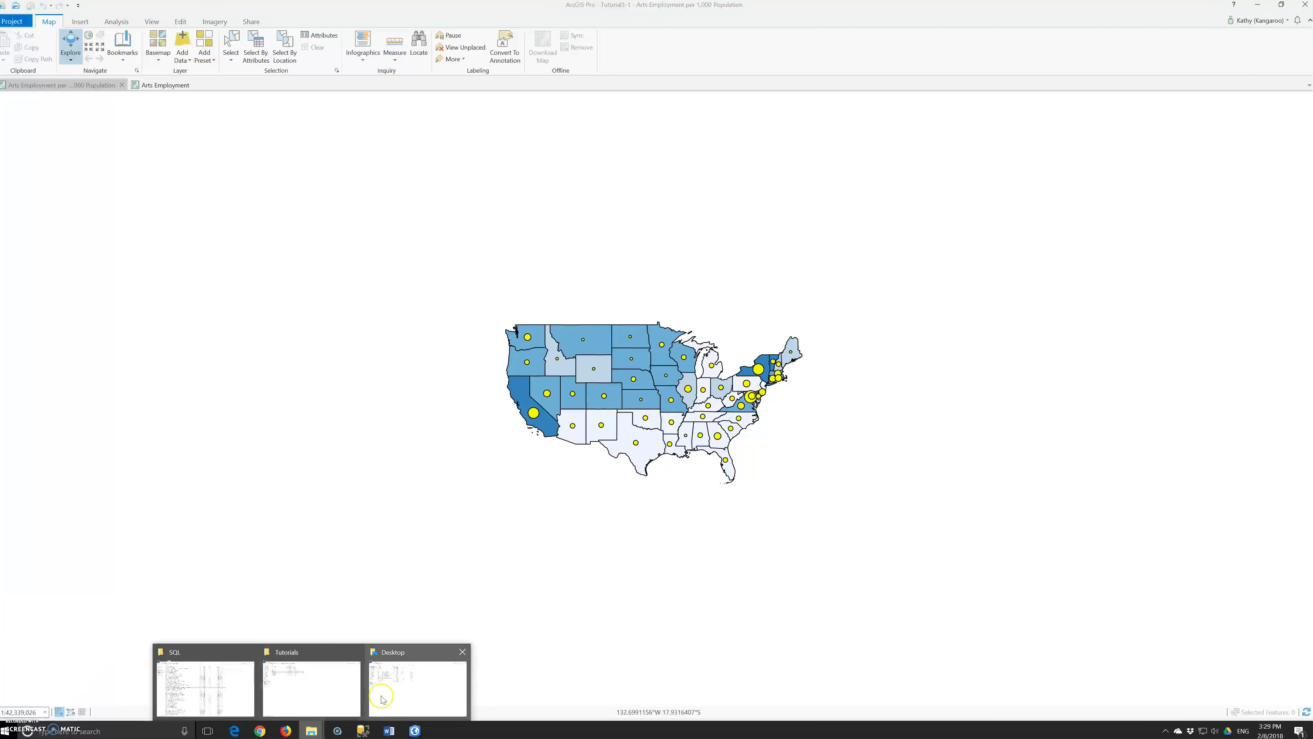
left_click(313, 689)
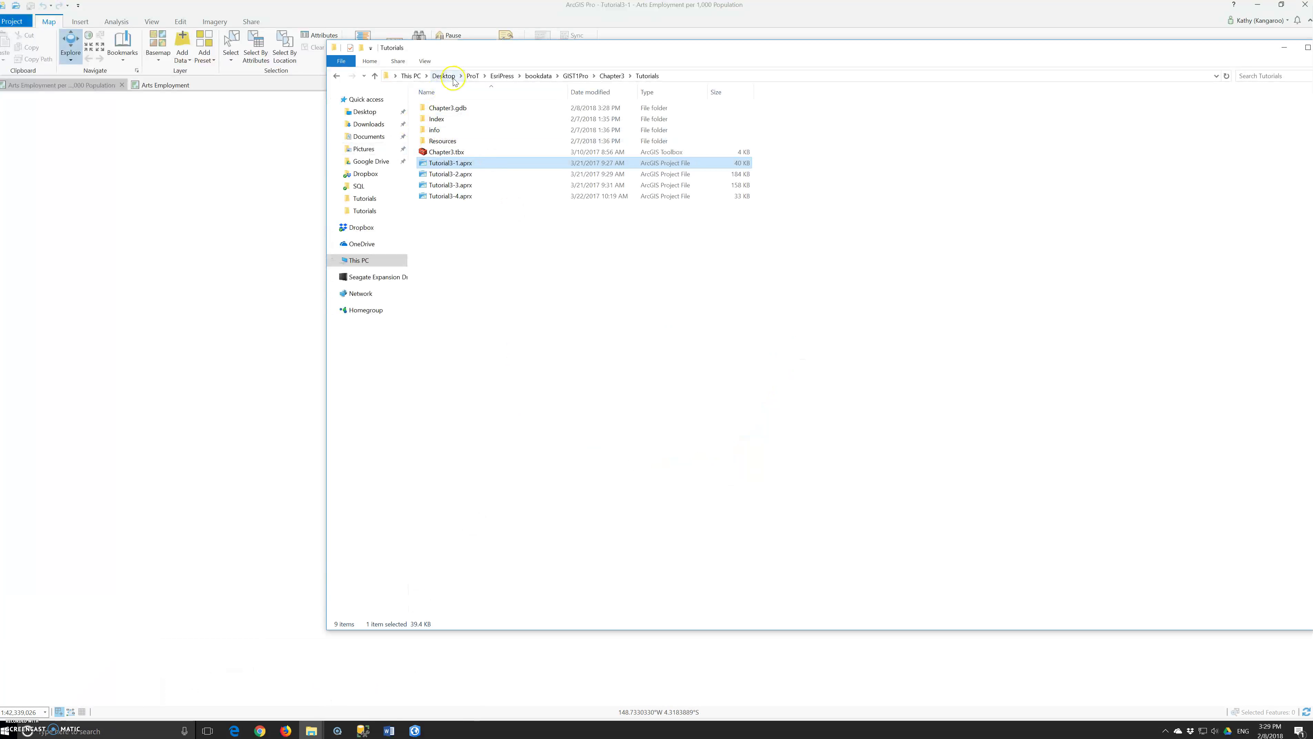
left_click(538, 76)
left_click(503, 76)
double_click(458, 119)
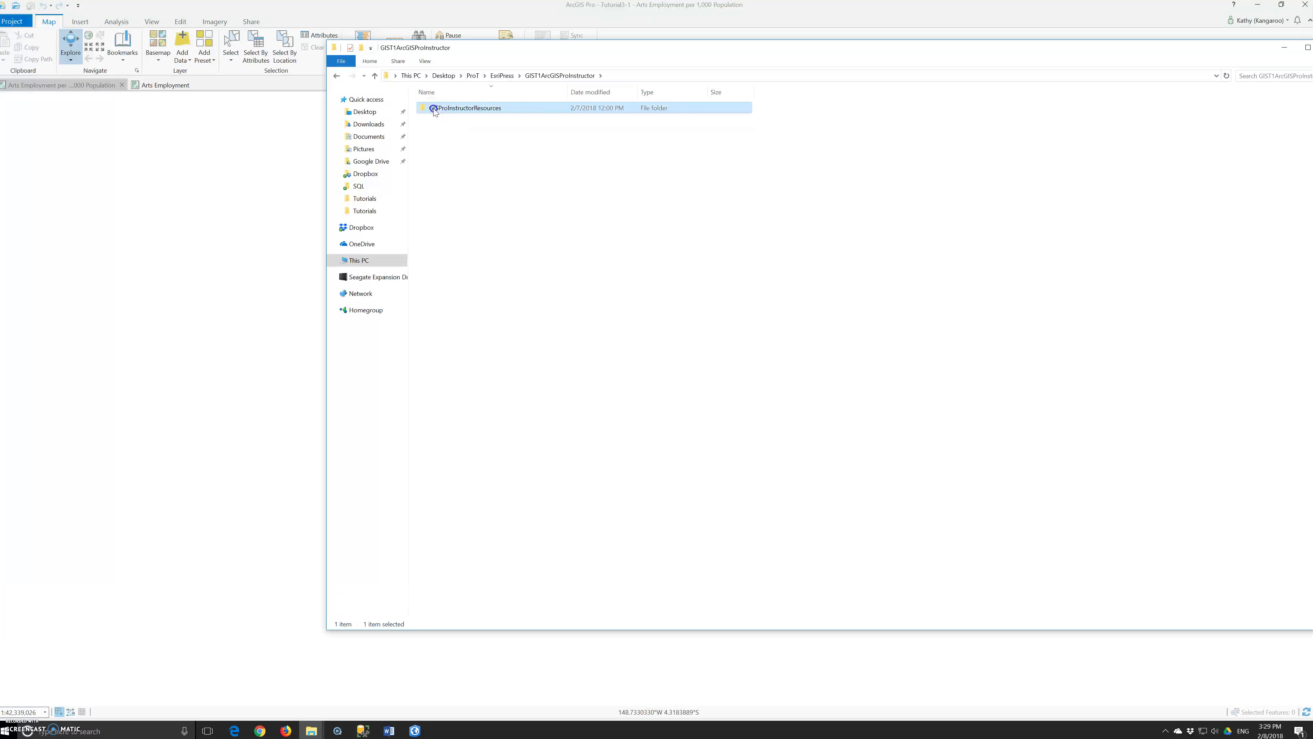
double_click(440, 108)
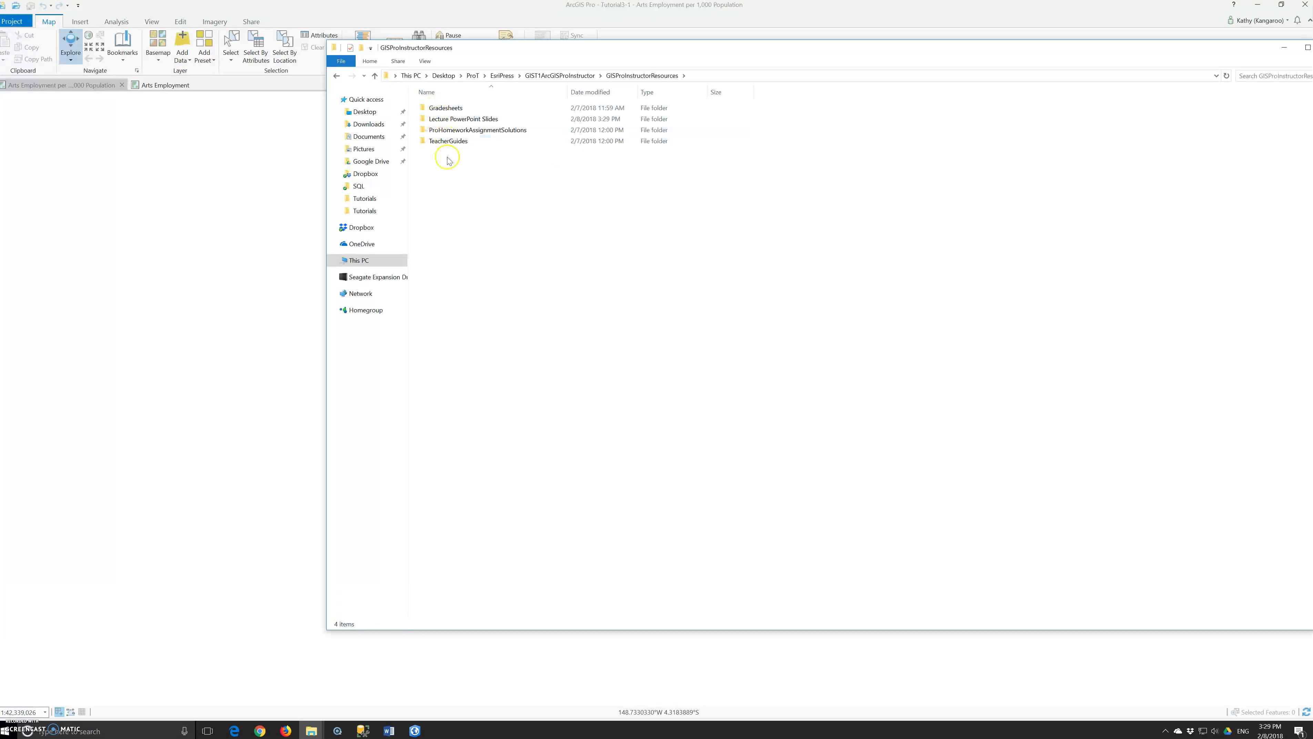
double_click(441, 120)
double_click(441, 132)
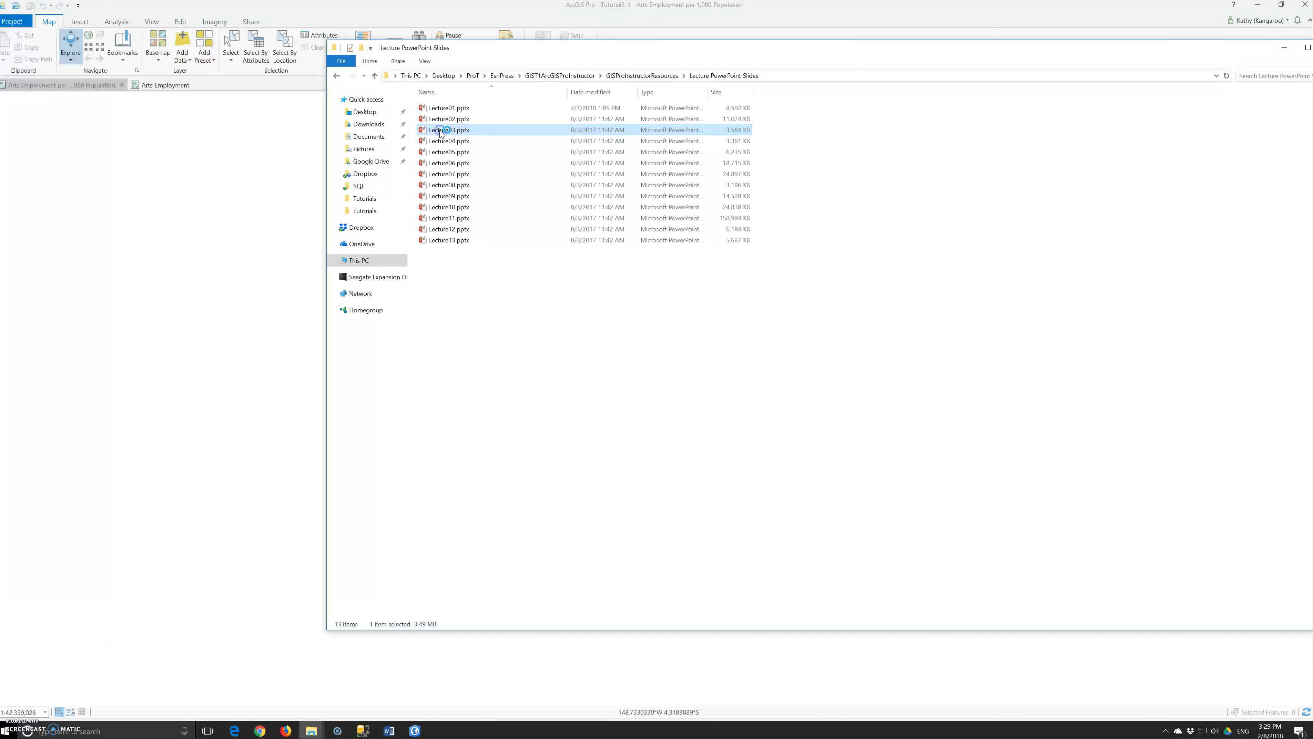